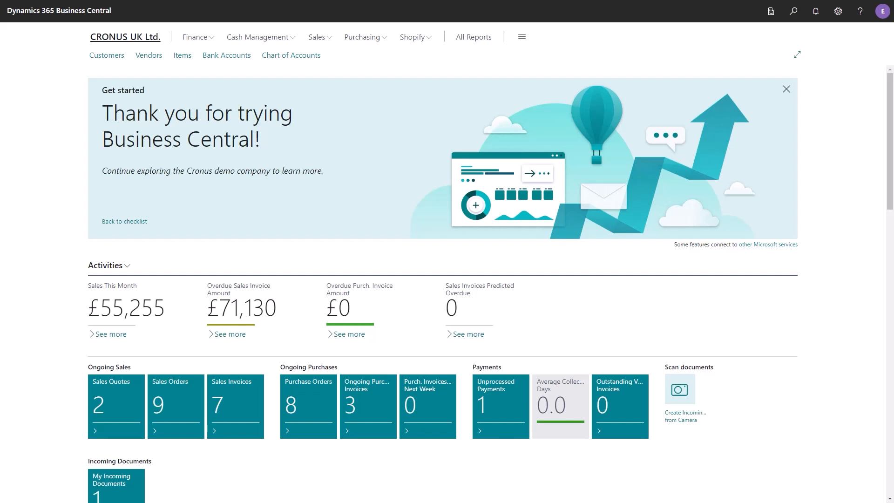
Step: Open the bank account reconciliations list under Cash Management and create a new reconciliation
{"action": "key", "text": "Tab"}
{"action": "key", "text": "Tab"}
{"action": "key", "text": "Return"}
{"action": "key", "text": "Up"}
{"action": "key", "text": "Return"}
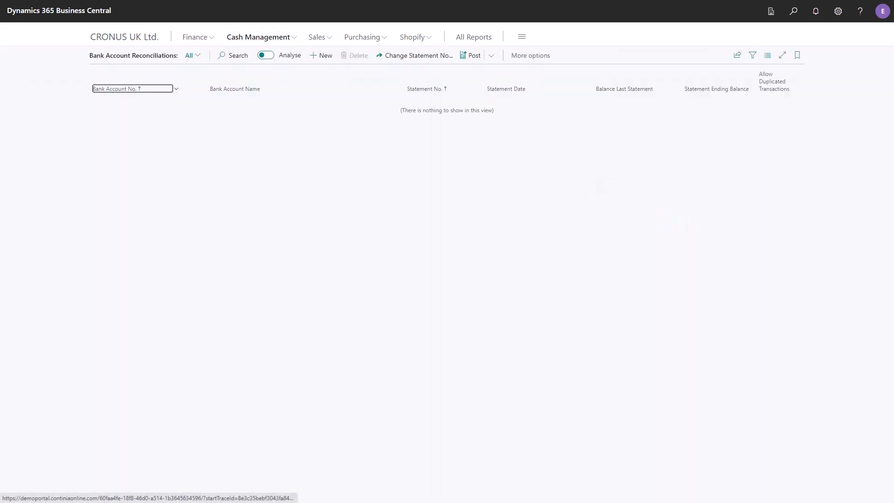
{"action": "left_click", "coordinate": [320, 55]}
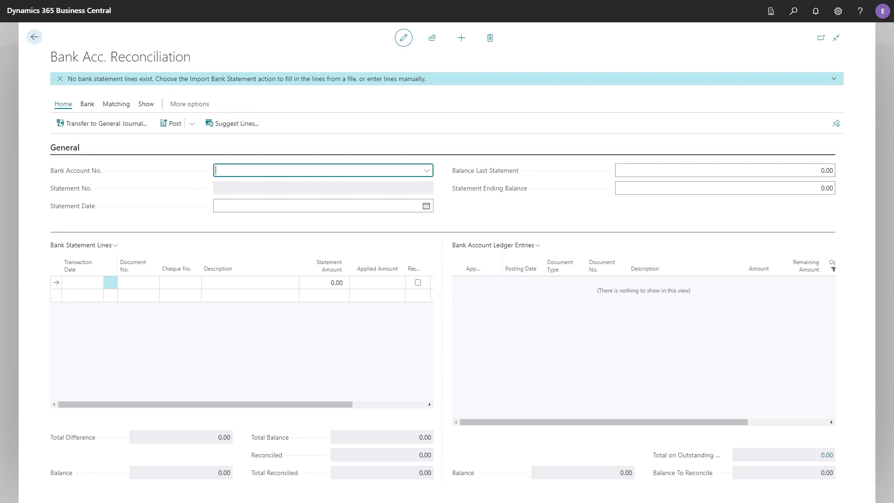
Step: Set the reconciliation's bank account to CPM-BARCLAYS and import the bank statement
{"action": "key", "text": "alt+Down"}
{"action": "key", "text": "Down"}
{"action": "key", "text": "Down"}
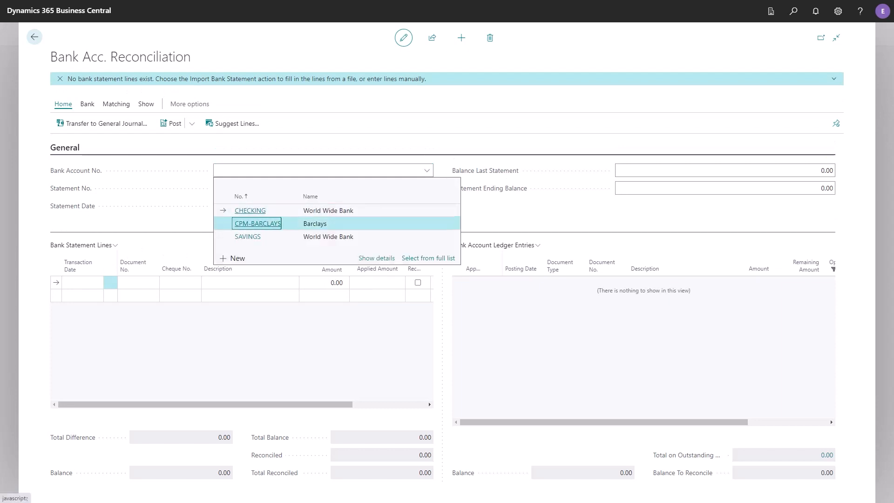
{"action": "key", "text": "Return"}
{"action": "left_click", "coordinate": [95, 101]}
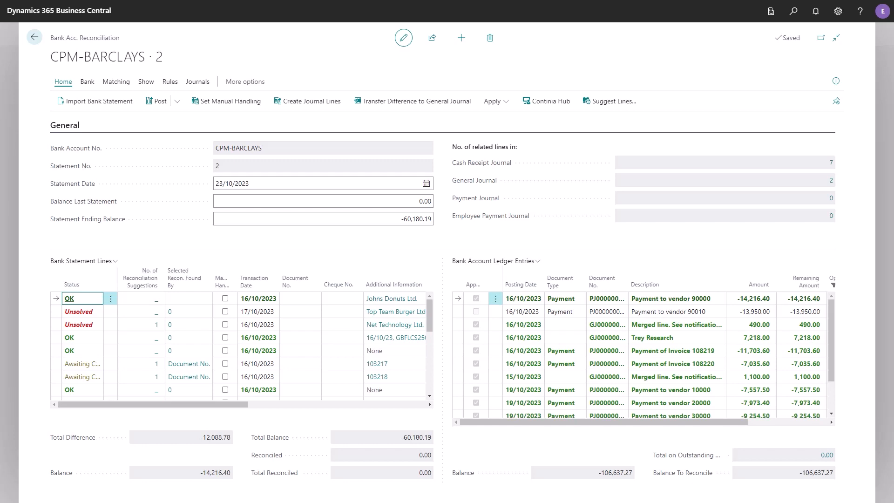
Step: Examine the status of the imported bank statement lines, including the unsolved lines and those awaiting journal posting
{"action": "left_click", "coordinate": [83, 312]}
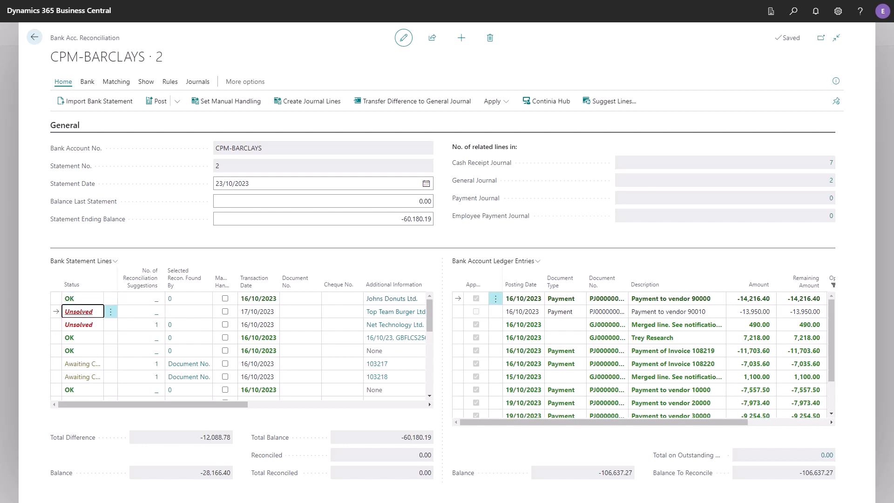
{"action": "left_click", "coordinate": [83, 324]}
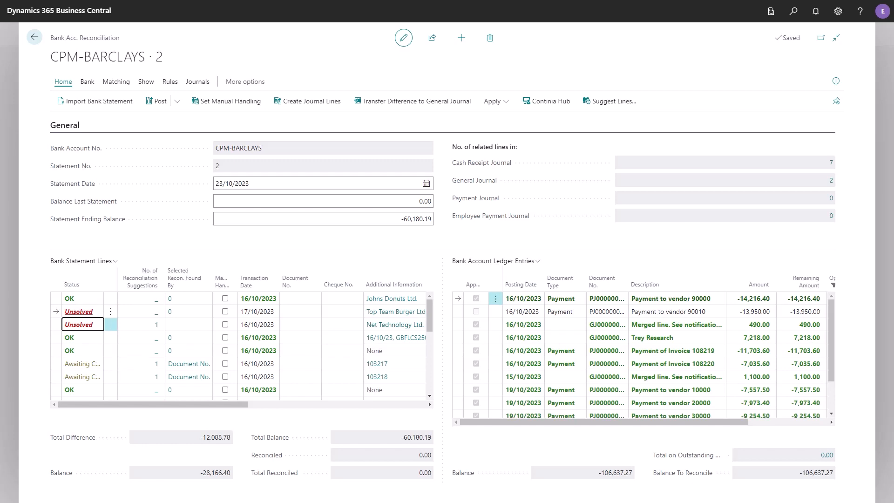
{"action": "key", "text": "Down"}
{"action": "key", "text": "Down"}
{"action": "key", "text": "Down"}
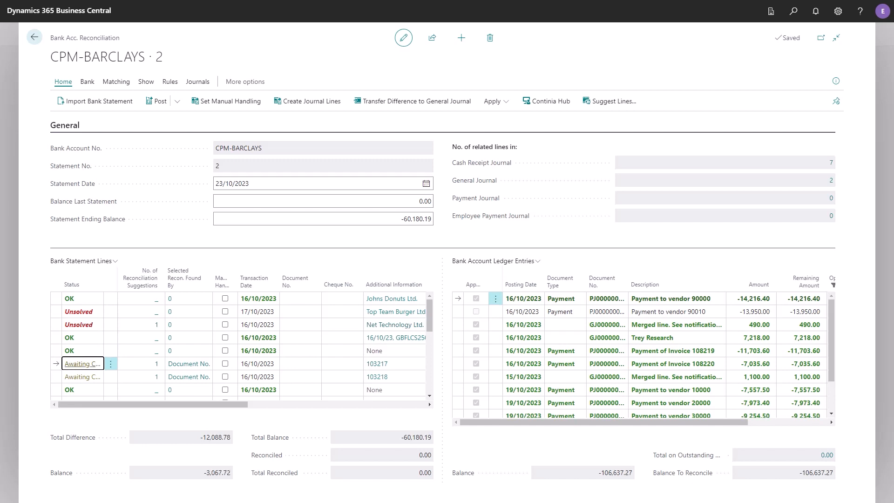
{"action": "key", "text": "Down"}
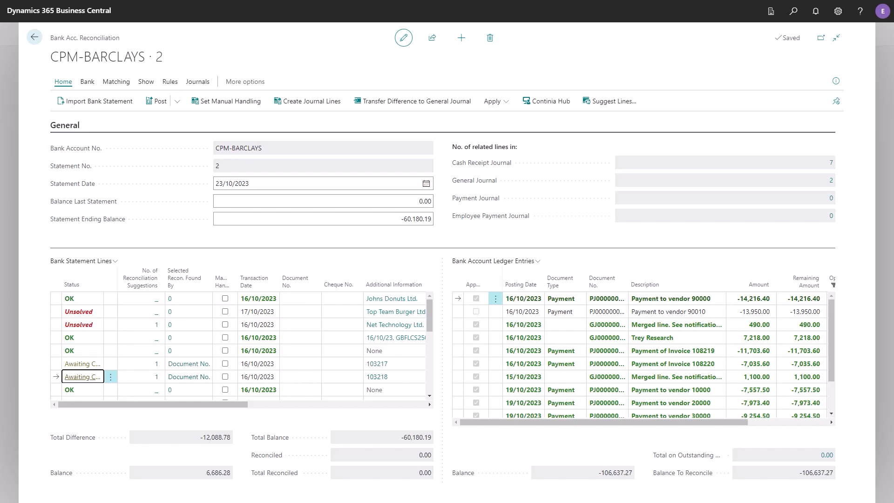
{"action": "key", "text": "Down"}
{"action": "key", "text": "Down"}
{"action": "key", "text": "Down"}
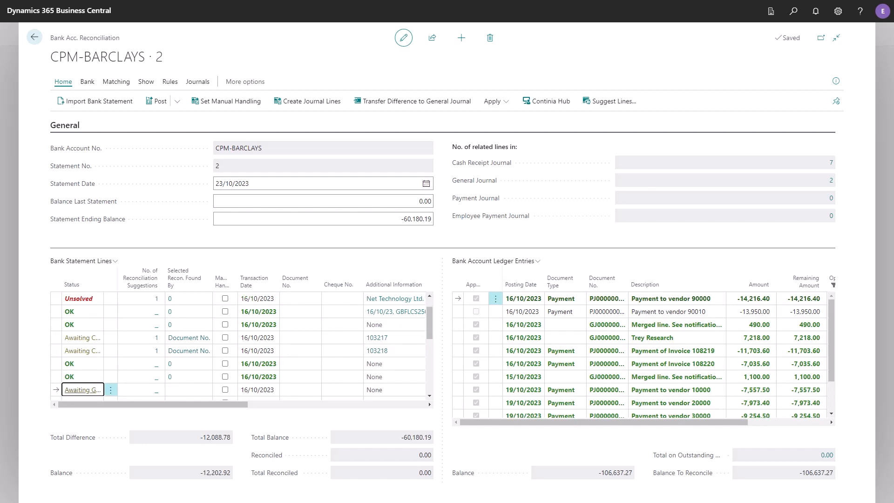
Step: Manually match the unsolved Top Team Burger Ltd. statement line to its vendor payment ledger entry dated 16/10/2023
{"action": "key", "text": "Up"}
{"action": "key", "text": "Up"}
{"action": "key", "text": "Up"}
{"action": "key", "text": "Up"}
{"action": "key", "text": "Up"}
{"action": "key", "text": "Up"}
{"action": "key", "text": "Up"}
{"action": "key", "text": "Up"}
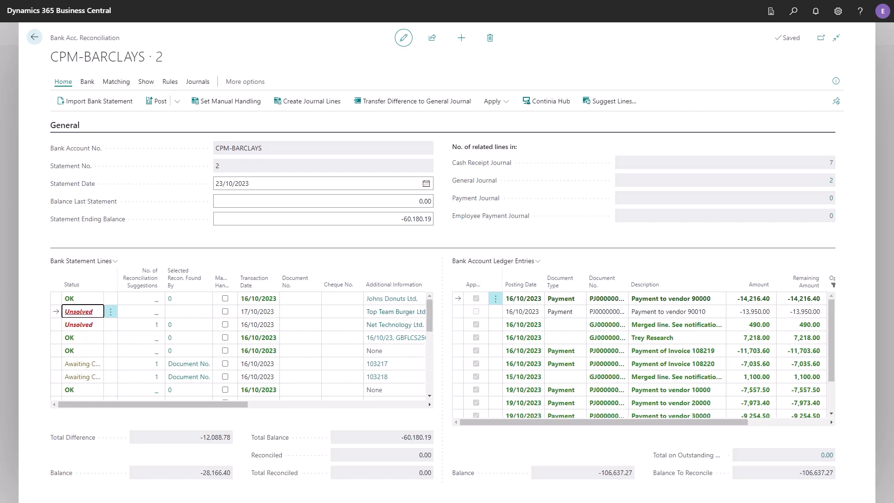
{"action": "key", "text": "Right"}
{"action": "key", "text": "Right"}
{"action": "key", "text": "Right"}
{"action": "key", "text": "Right"}
{"action": "key", "text": "Right"}
{"action": "key", "text": "Right"}
{"action": "key", "text": "Right"}
{"action": "key", "text": "Right"}
{"action": "key", "text": "Right"}
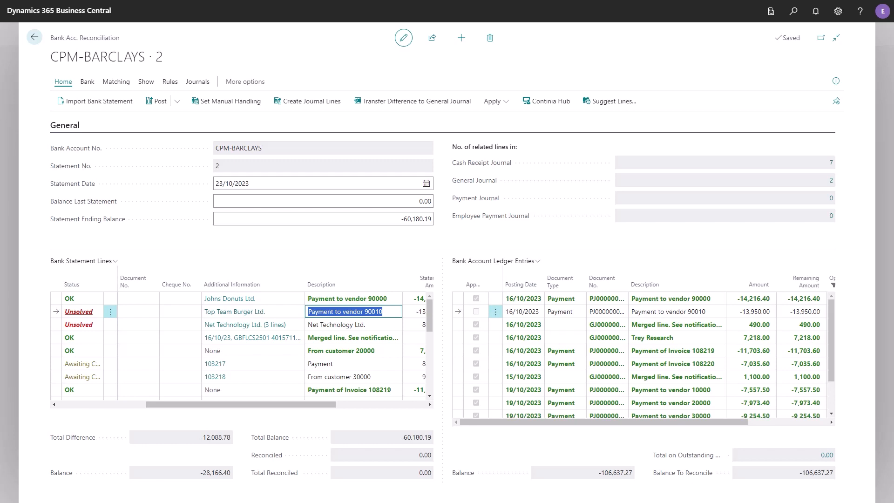
{"action": "left_click", "coordinate": [116, 82]}
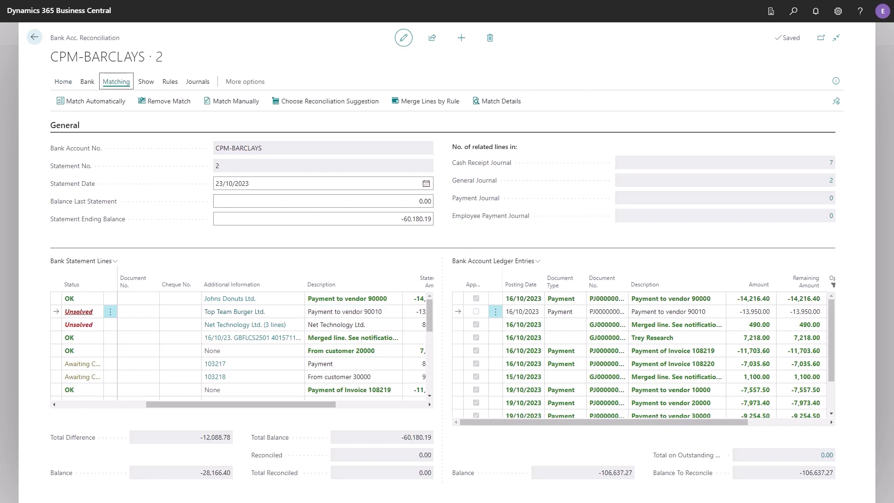
{"action": "left_click", "coordinate": [232, 101]}
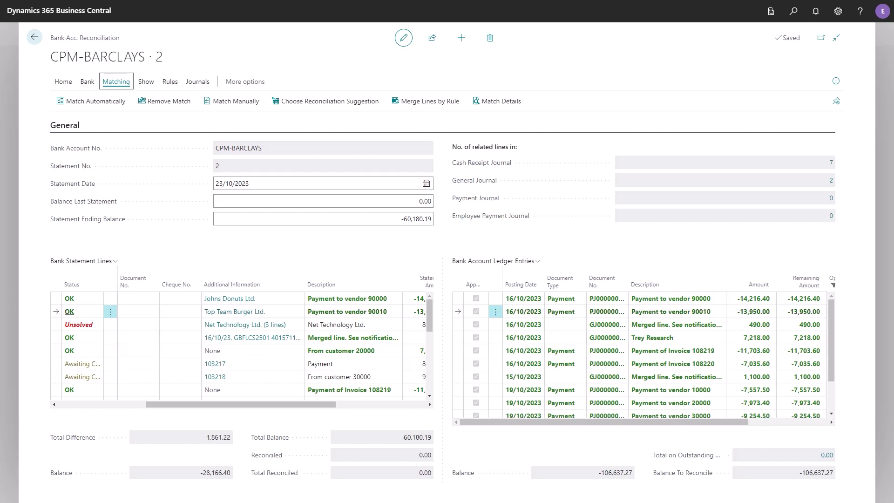
Step: Check the reconciliation suggestion for the unsolved Net Technology Ltd. line, including its possible payment discount, and accept it
{"action": "left_click", "coordinate": [79, 325]}
{"action": "left_click", "coordinate": [156, 325]}
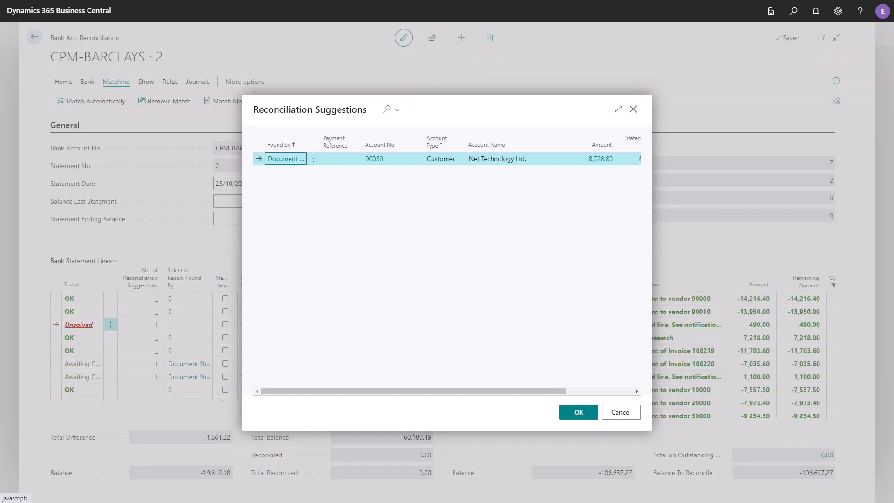
{"action": "left_click", "coordinate": [619, 109]}
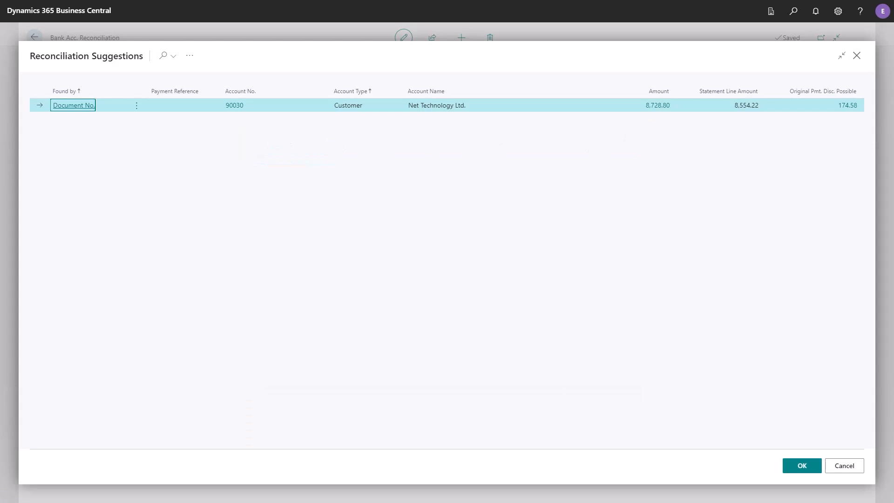
{"action": "key", "text": "Tab"}
{"action": "key", "text": "Tab"}
{"action": "key", "text": "Tab"}
{"action": "key", "text": "Tab"}
{"action": "key", "text": "Tab"}
{"action": "key", "text": "Tab"}
{"action": "key", "text": "Tab"}
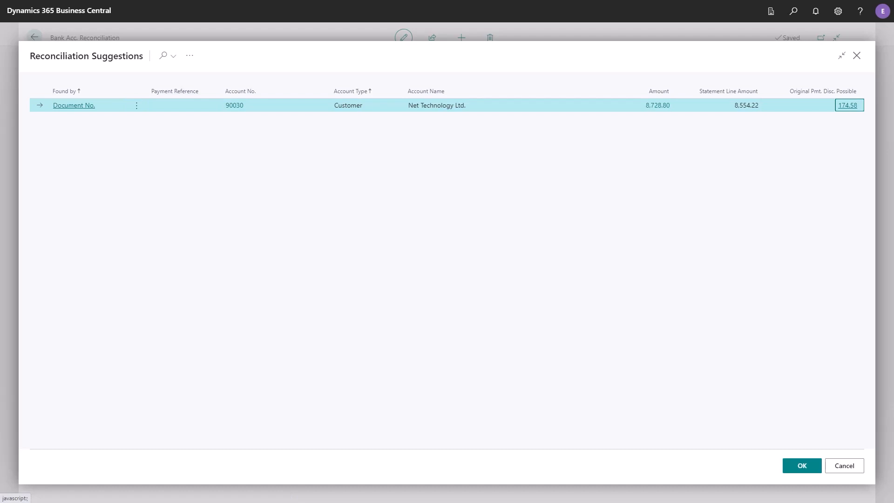
{"action": "key", "text": "Tab"}
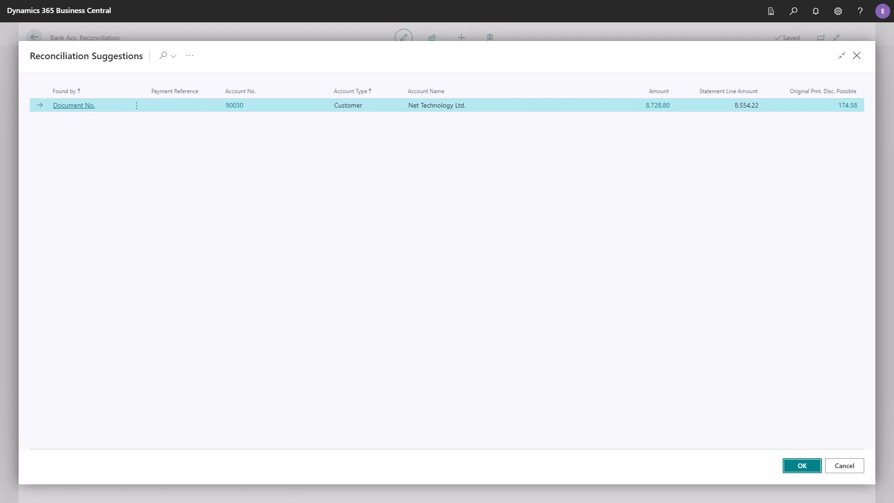
{"action": "key", "text": "Return"}
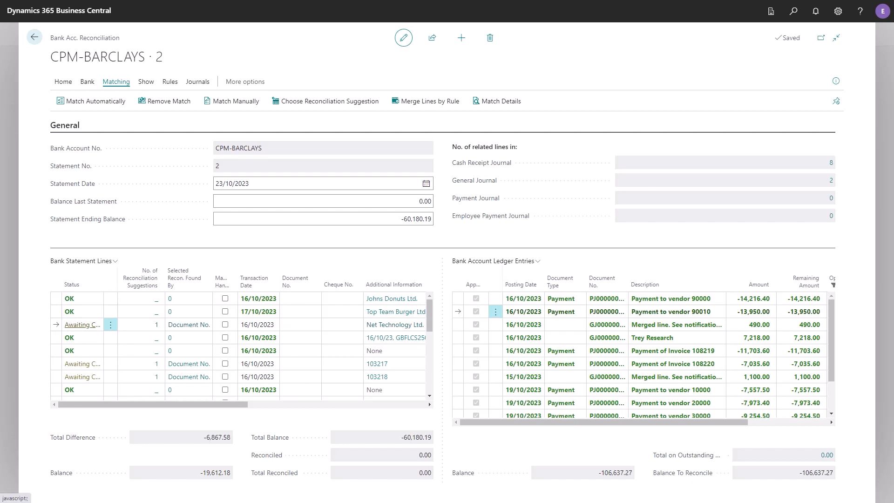
Step: Mark the unsolved Transfer statement line for manual handling
{"action": "key", "text": "Down"}
{"action": "key", "text": "Down"}
{"action": "key", "text": "Down"}
{"action": "key", "text": "Down"}
{"action": "key", "text": "Down"}
{"action": "key", "text": "Down"}
{"action": "key", "text": "Down"}
{"action": "key", "text": "Down"}
{"action": "key", "text": "Down"}
{"action": "key", "text": "Down"}
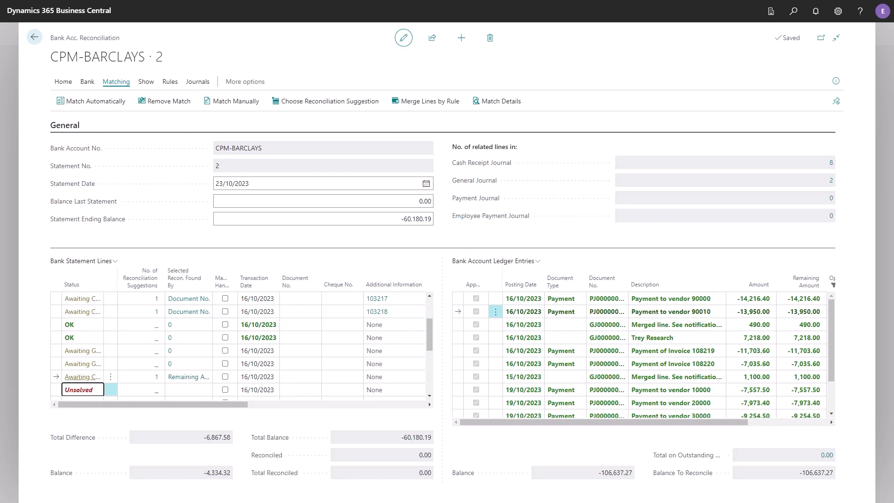
{"action": "key", "text": "Tab"}
{"action": "key", "text": "Tab"}
{"action": "key", "text": "Tab"}
{"action": "key", "text": "Tab"}
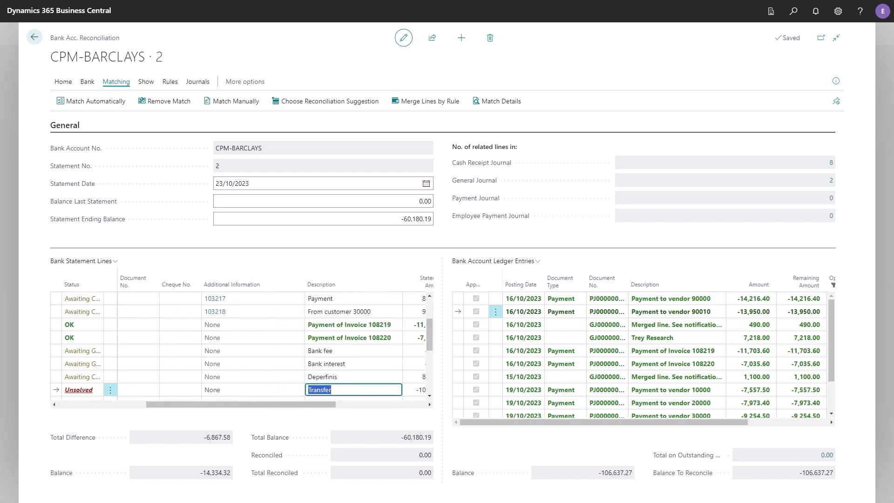
{"action": "key", "text": "Tab"}
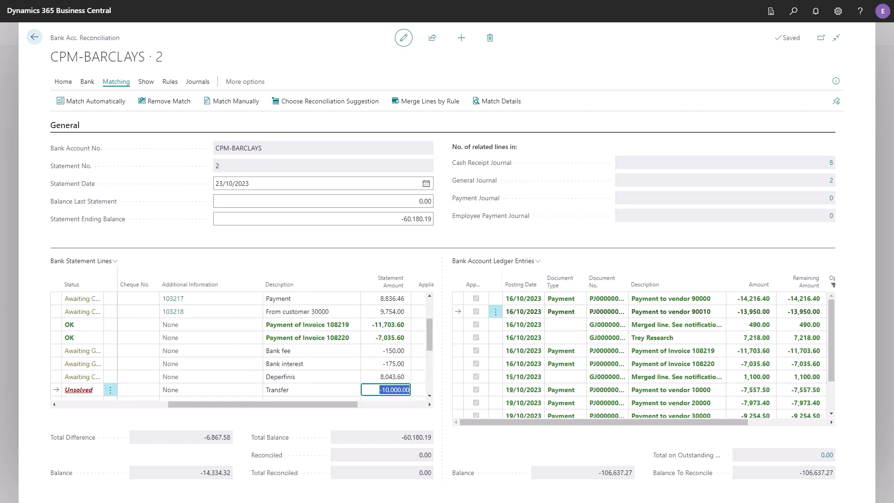
{"action": "key", "text": "shift+Tab"}
{"action": "key", "text": "shift+Tab"}
{"action": "key", "text": "shift+Tab"}
{"action": "key", "text": "shift+Tab"}
{"action": "key", "text": "shift+Tab"}
{"action": "key", "text": "shift+Tab"}
{"action": "key", "text": "shift+Tab"}
{"action": "key", "text": "shift+Tab"}
{"action": "key", "text": "shift+Tab"}
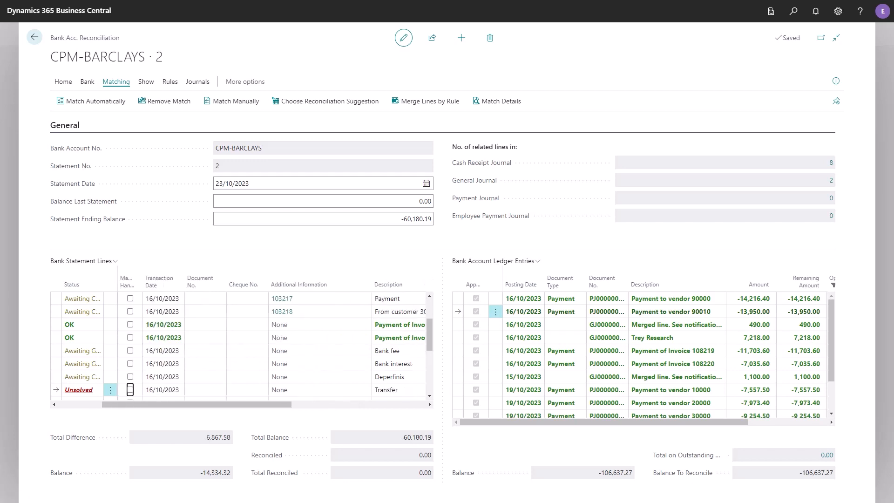
{"action": "key", "text": "Tab"}
{"action": "key", "text": "Tab"}
{"action": "key", "text": "space"}
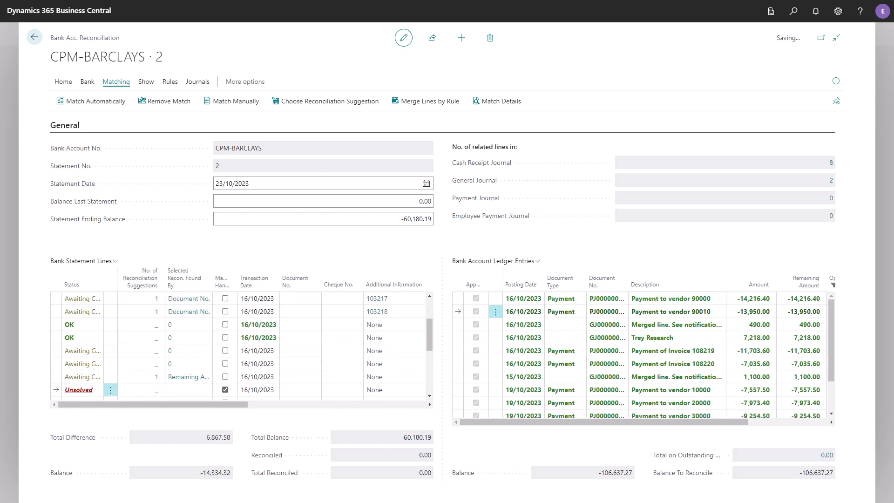
Step: Create the general journal line for the statement line enabled for manual handling and acknowledge the message
{"action": "left_click", "coordinate": [63, 81]}
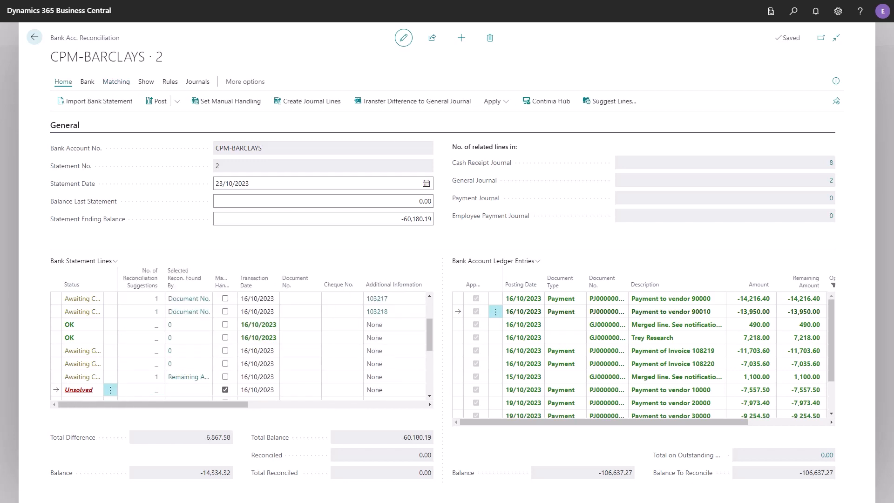
{"action": "key", "text": "Tab"}
{"action": "key", "text": "Tab"}
{"action": "key", "text": "Tab"}
{"action": "key", "text": "Return"}
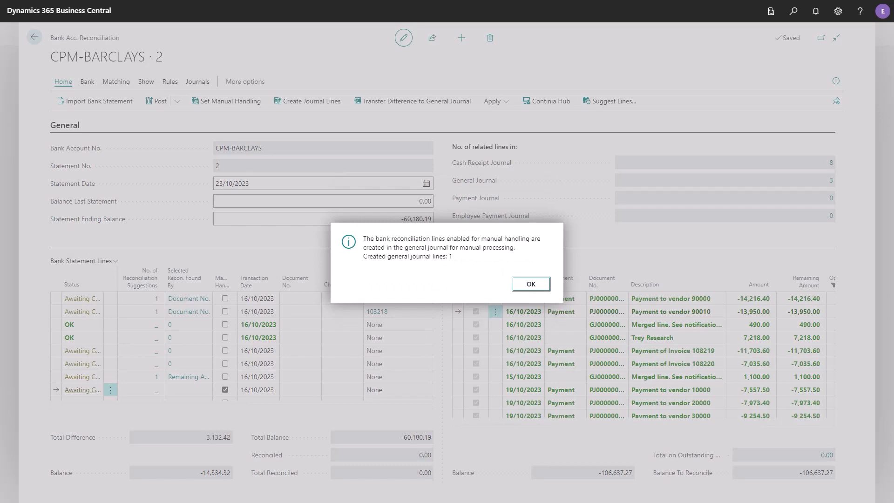
{"action": "key", "text": "Return"}
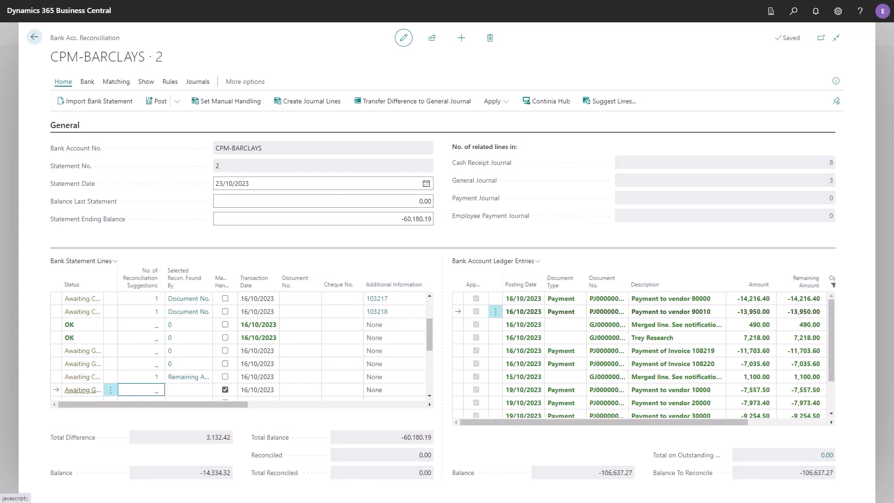
Step: Check the reconciliation suggestion for the last unsolved statement line, a Park Trim Ltd. customer payment, and accept it
{"action": "key", "text": "Left"}
{"action": "key", "text": "Left"}
{"action": "key", "text": "Down"}
{"action": "key", "text": "Down"}
{"action": "key", "text": "Down"}
{"action": "key", "text": "Down"}
{"action": "key", "text": "Right"}
{"action": "key", "text": "Right"}
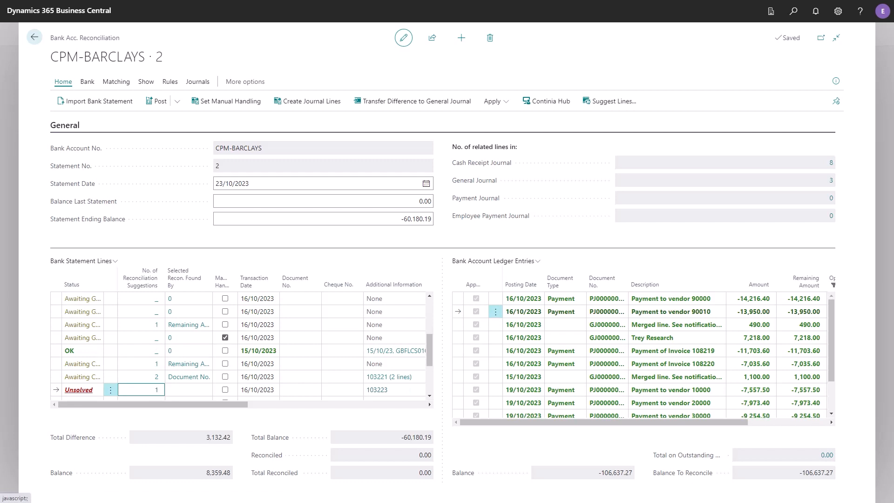
{"action": "key", "text": "Return"}
{"action": "key", "text": "Right"}
{"action": "key", "text": "Right"}
{"action": "key", "text": "Right"}
{"action": "key", "text": "Right"}
{"action": "key", "text": "Right"}
{"action": "key", "text": "Right"}
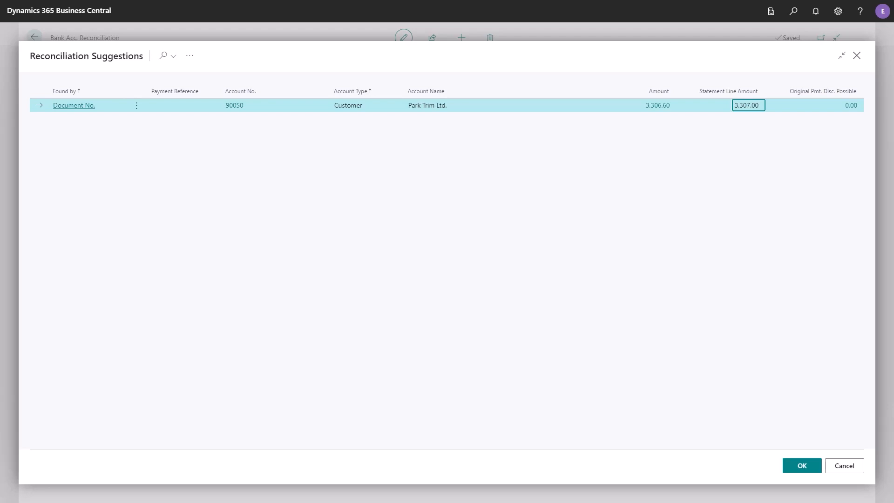
{"action": "left_click", "coordinate": [801, 465]}
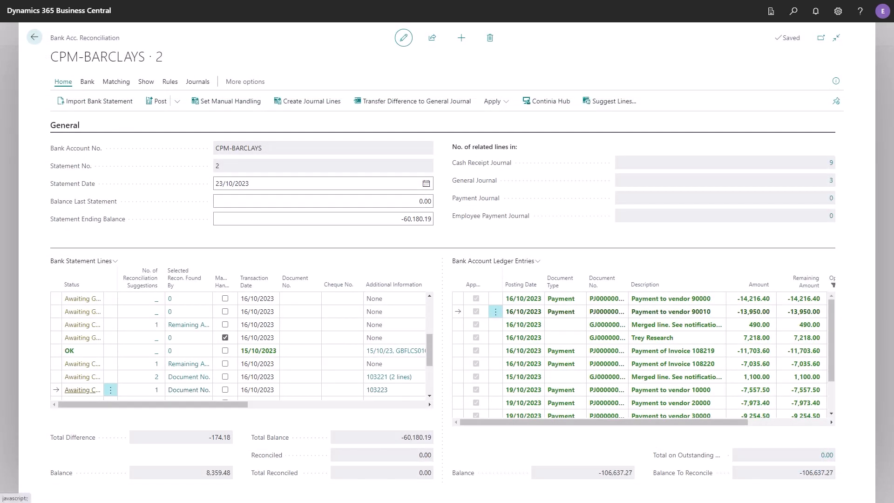
Step: Review the status of the remaining bank statement lines and return to the first line
{"action": "key", "text": "Down"}
{"action": "key", "text": "Down"}
{"action": "key", "text": "Down"}
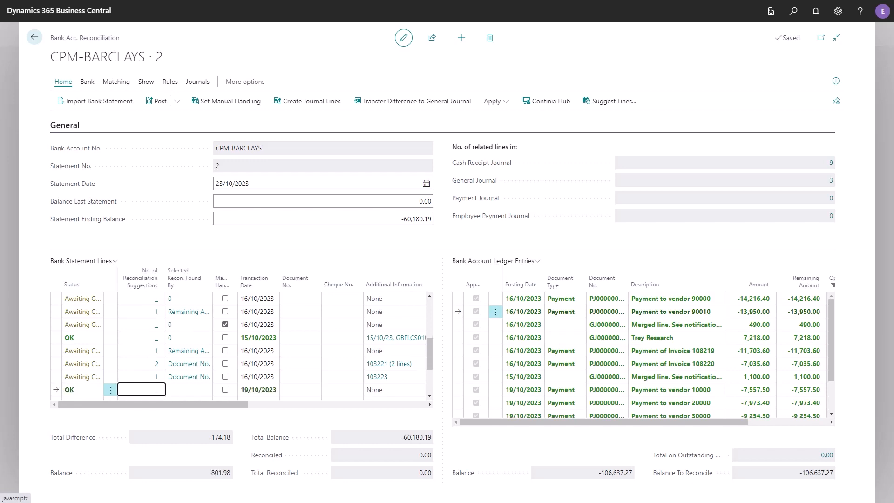
{"action": "key", "text": "Down"}
{"action": "key", "text": "Down"}
{"action": "key", "text": "Down"}
{"action": "key", "text": "Down"}
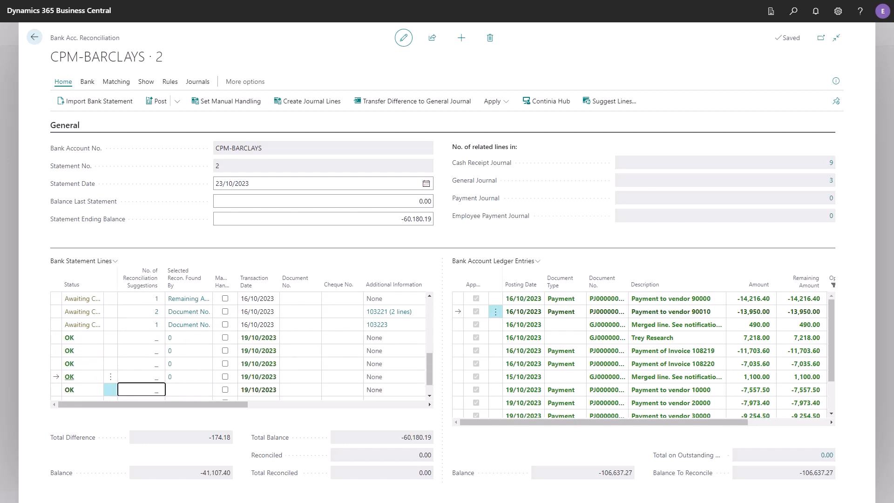
{"action": "key", "text": "Left"}
{"action": "key", "text": "Up"}
{"action": "key", "text": "Up"}
{"action": "key", "text": "Up"}
{"action": "key", "text": "Up"}
{"action": "key", "text": "Up"}
{"action": "key", "text": "Up"}
{"action": "key", "text": "Up"}
{"action": "key", "text": "Up"}
{"action": "key", "text": "Up"}
{"action": "key", "text": "Up"}
{"action": "key", "text": "Up"}
{"action": "key", "text": "Up"}
{"action": "key", "text": "Up"}
{"action": "key", "text": "Up"}
{"action": "key", "text": "Up"}
{"action": "key", "text": "Up"}
{"action": "key", "text": "Up"}
{"action": "key", "text": "Up"}
{"action": "key", "text": "Up"}
{"action": "key", "text": "Up"}
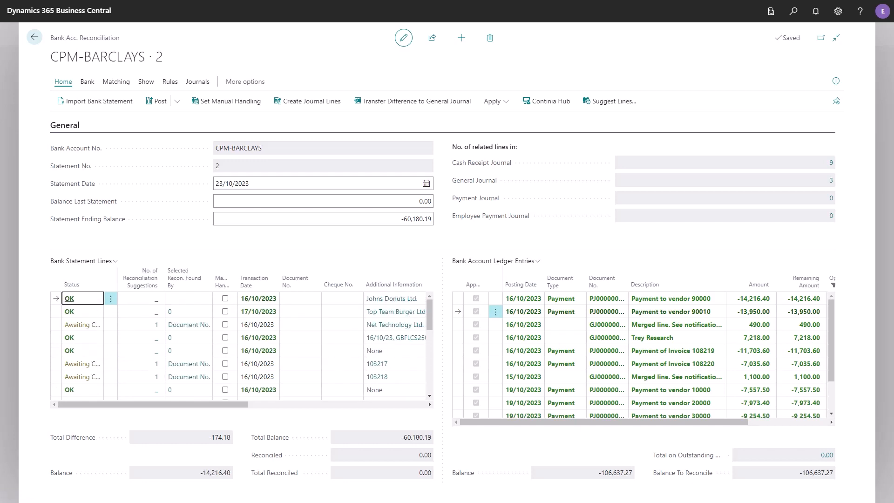
Step: Open the General Reconciliation Rules in wide layout and inspect the Bank fee rule's search principle
{"action": "left_click", "coordinate": [170, 82]}
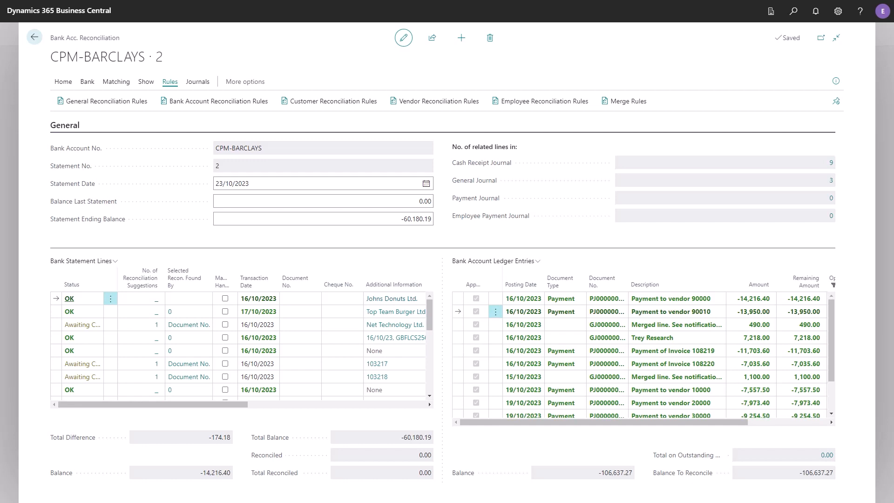
{"action": "key", "text": "Return"}
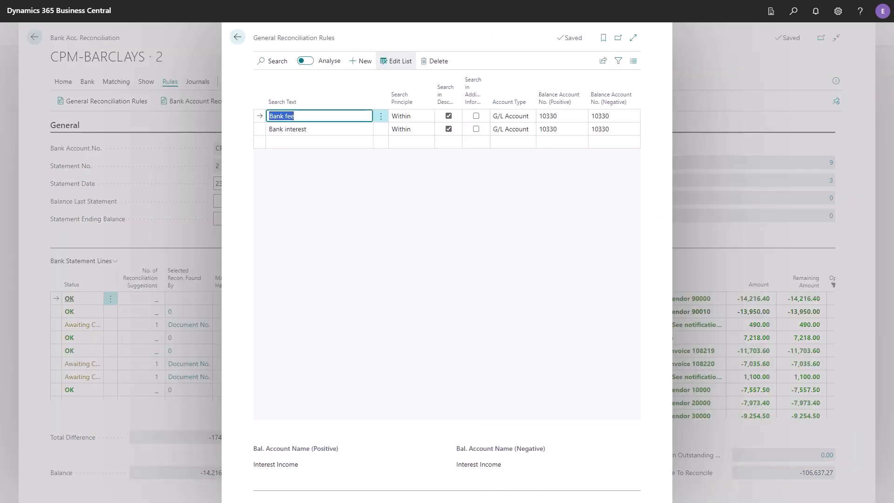
{"action": "key", "text": "ctrl+F12"}
{"action": "left_click", "coordinate": [375, 109]}
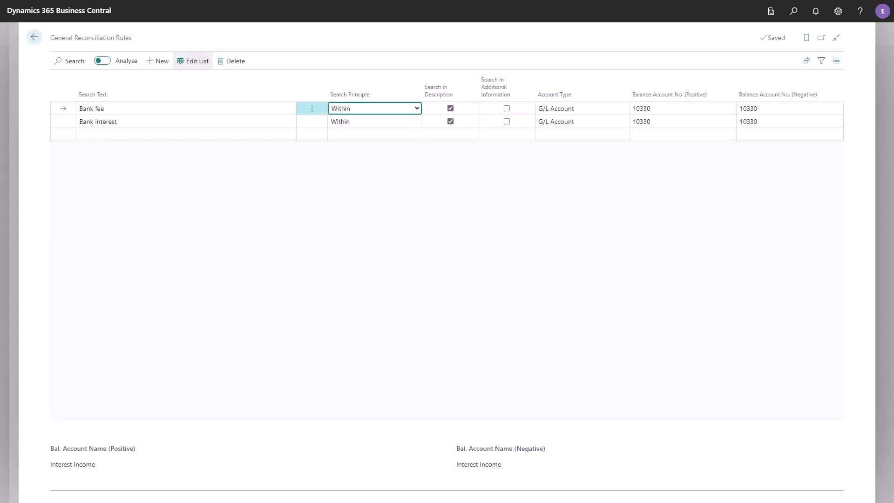
Step: Inspect the Bank fee rule's positive and negative balance accounts, check the Bank interest rule, and close the General Reconciliation Rules
{"action": "key", "text": "Tab"}
{"action": "key", "text": "Tab"}
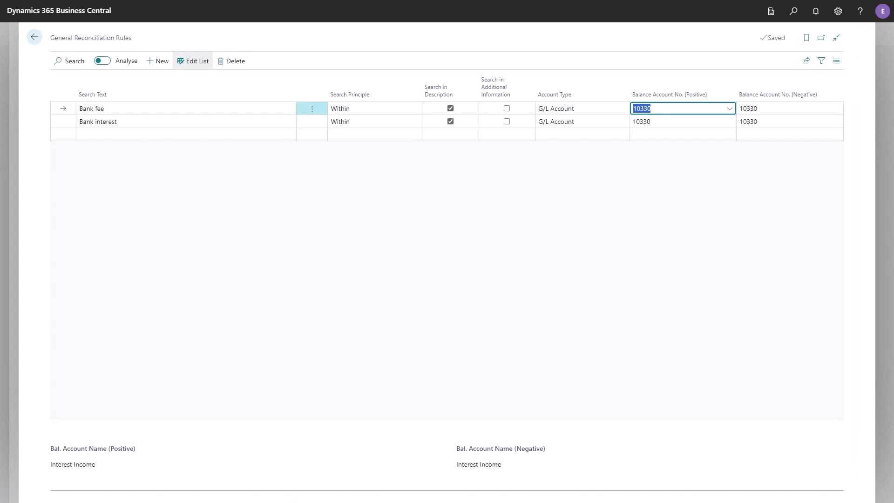
{"action": "key", "text": "Tab"}
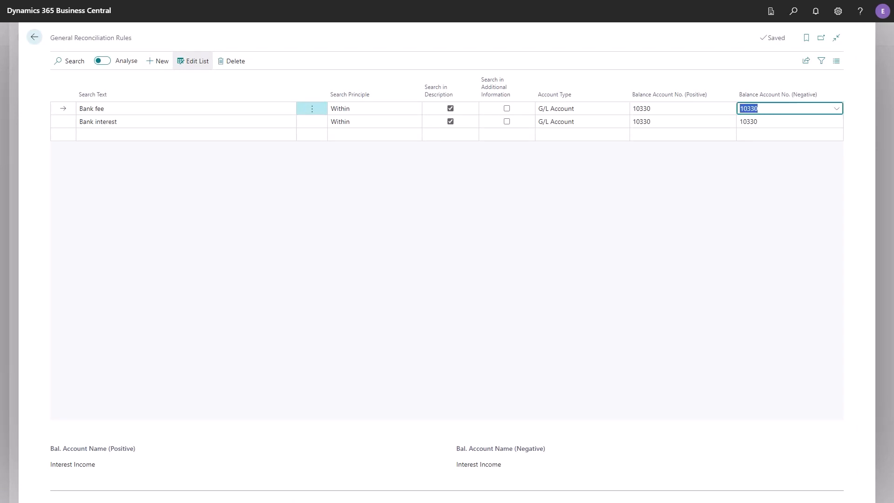
{"action": "key", "text": "shift+Tab"}
{"action": "key", "text": "shift+Tab"}
{"action": "key", "text": "shift+Tab"}
{"action": "key", "text": "shift+Tab"}
{"action": "key", "text": "shift+Tab"}
{"action": "key", "text": "shift+Tab"}
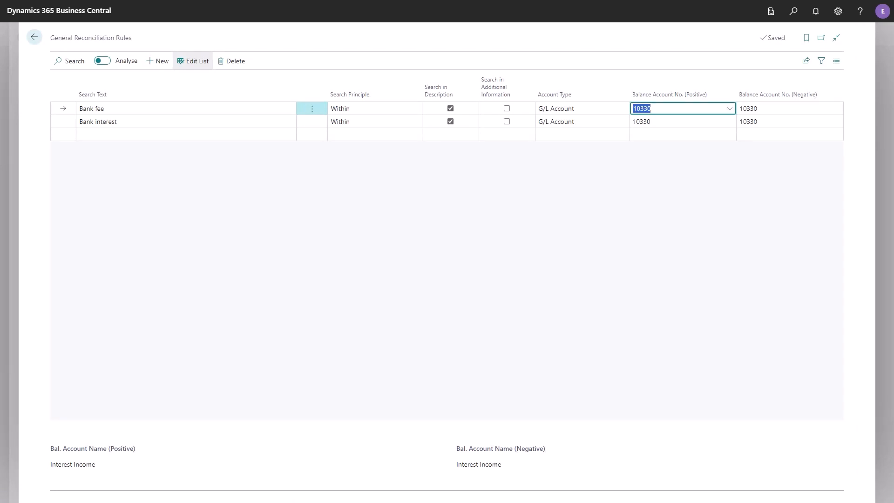
{"action": "key", "text": "Down"}
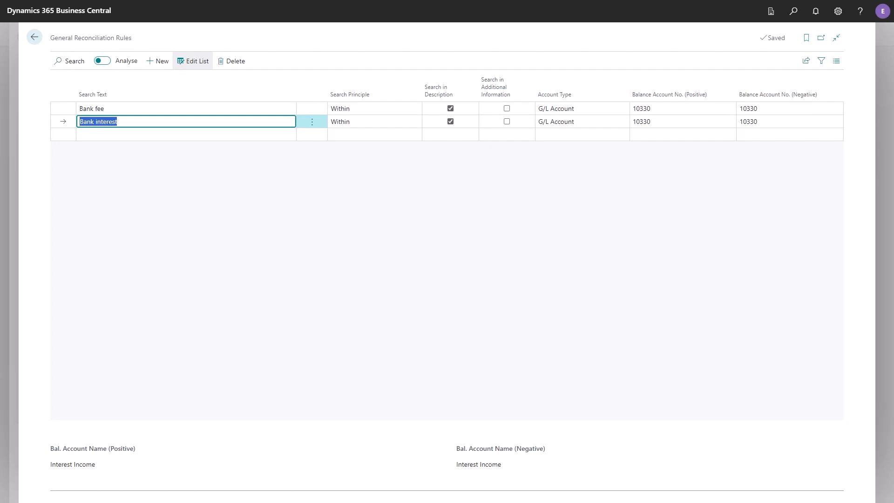
{"action": "key", "text": "Escape"}
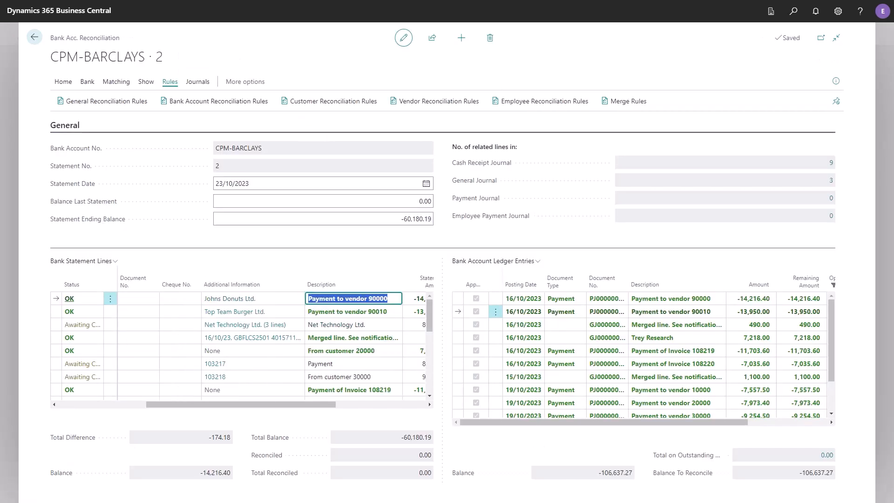
Step: Go down the bank statement lines from the first vendor payment to look for lines covered by the general rules
{"action": "key", "text": "Down"}
{"action": "key", "text": "Down"}
{"action": "key", "text": "Down"}
{"action": "key", "text": "Down"}
{"action": "key", "text": "Down"}
{"action": "key", "text": "Down"}
{"action": "key", "text": "Down"}
{"action": "key", "text": "Down"}
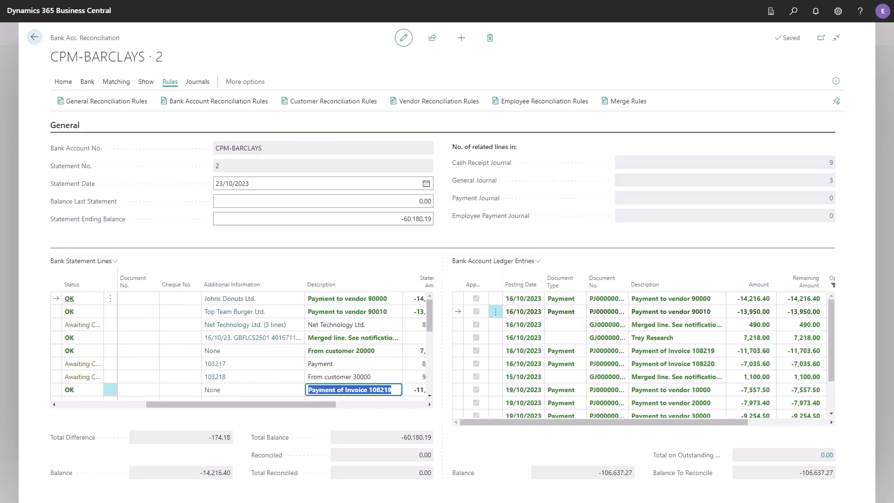
{"action": "key", "text": "Down"}
{"action": "key", "text": "Down"}
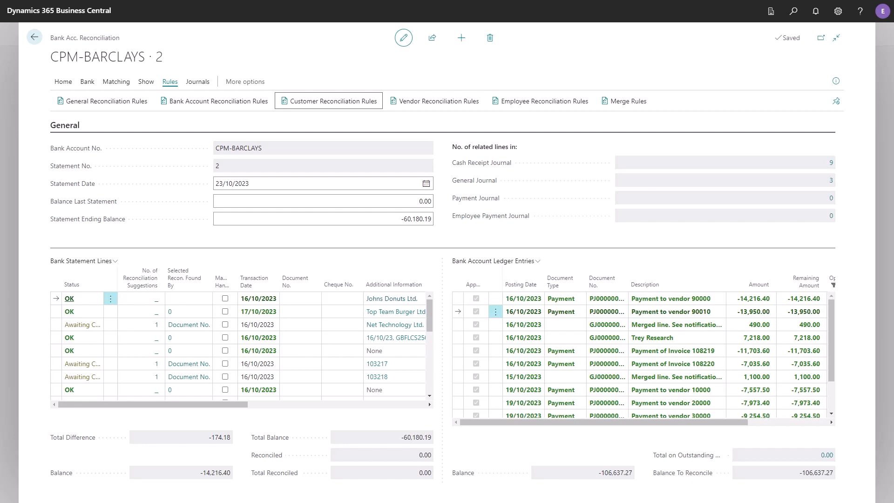
Step: Open the Customer Reconciliation Rules in wide layout, inspect the Deperfinis rule's search text, and close the rules
{"action": "key", "text": "Return"}
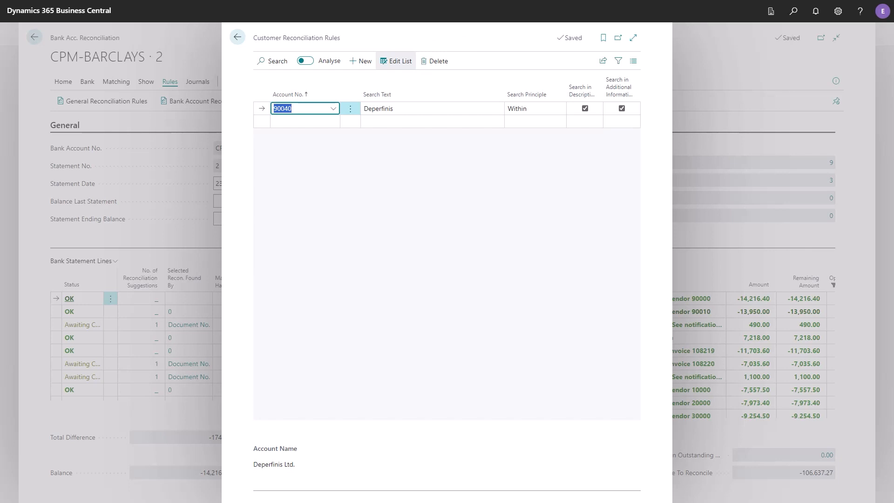
{"action": "key", "text": "ctrl+F12"}
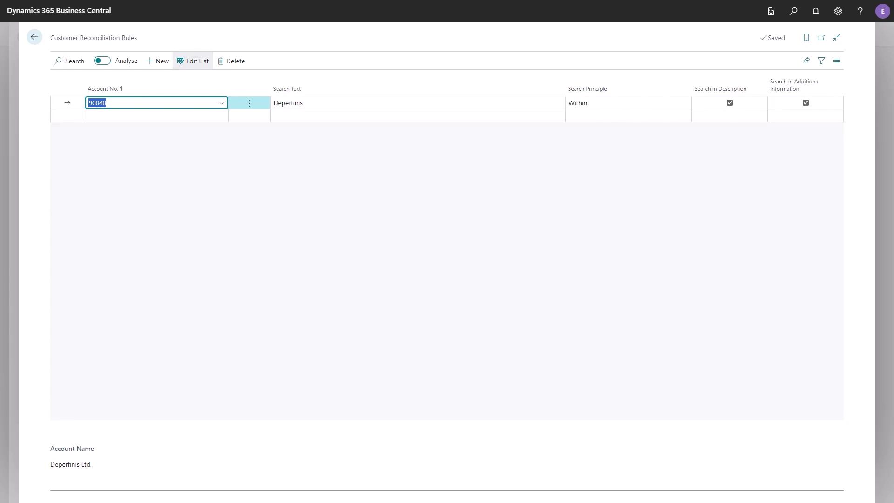
{"action": "key", "text": "Tab"}
{"action": "key", "text": "Tab"}
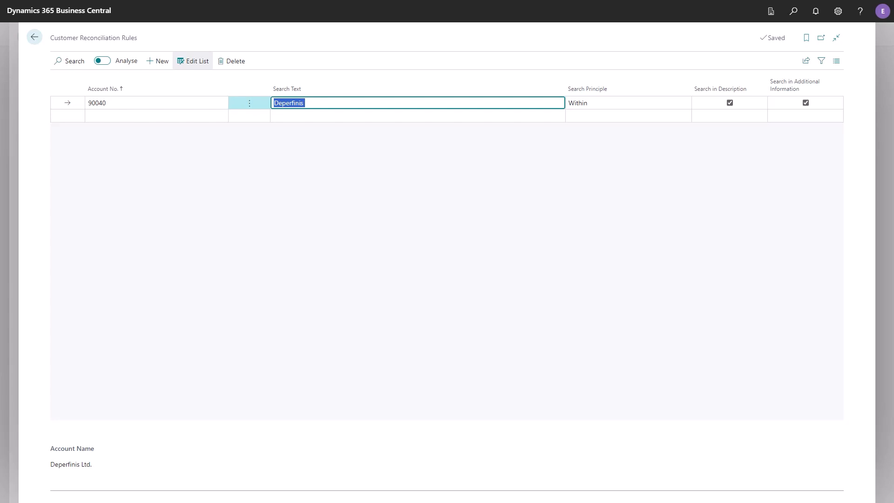
{"action": "key", "text": "Escape"}
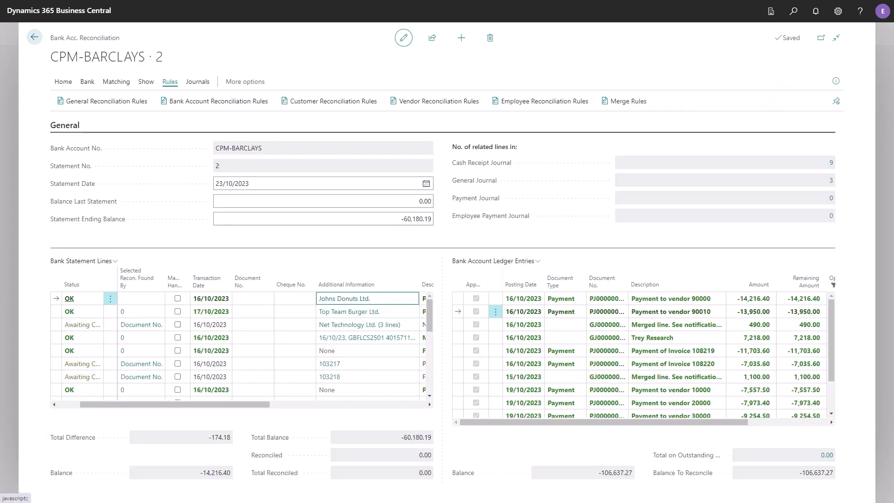
Step: Examine the bank statement lines down to the Deperfinis line and its status, and return to the first line
{"action": "key", "text": "Down"}
{"action": "key", "text": "Down"}
{"action": "key", "text": "Down"}
{"action": "key", "text": "Down"}
{"action": "key", "text": "Down"}
{"action": "key", "text": "Down"}
{"action": "key", "text": "Down"}
{"action": "key", "text": "Down"}
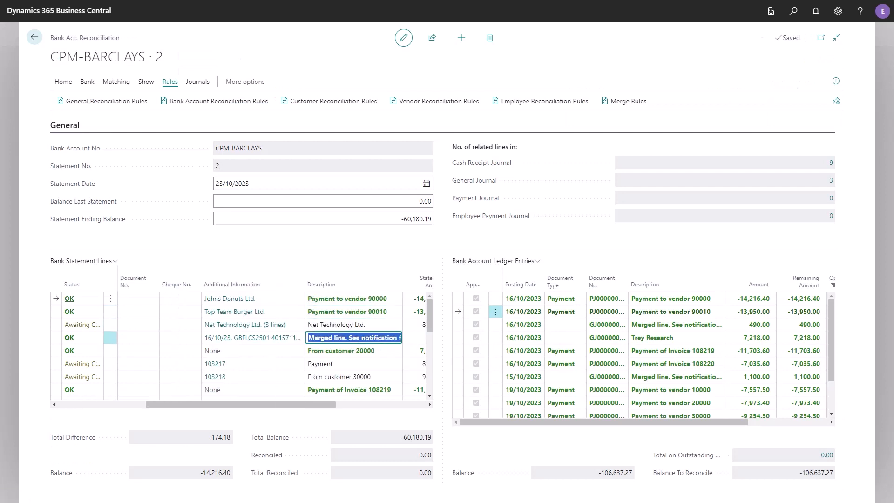
{"action": "key", "text": "Down"}
{"action": "key", "text": "Down"}
{"action": "key", "text": "Down"}
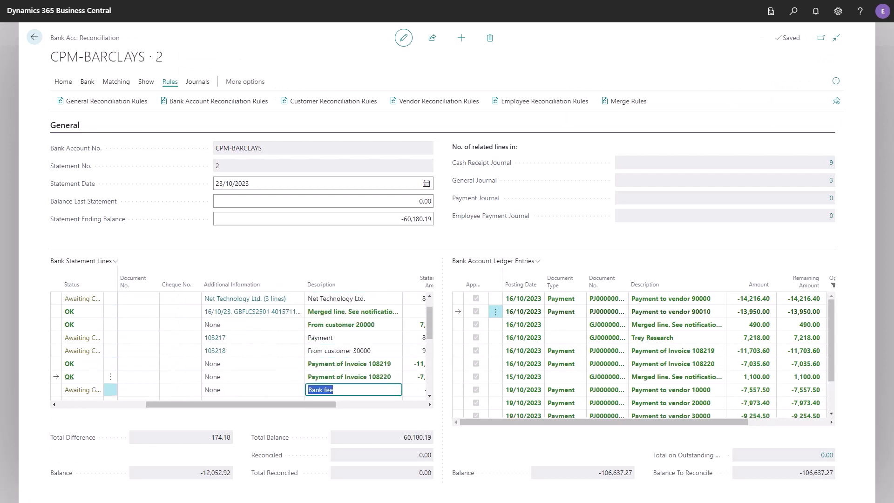
{"action": "key", "text": "Left"}
{"action": "key", "text": "Left"}
{"action": "key", "text": "Left"}
{"action": "key", "text": "Left"}
{"action": "key", "text": "Left"}
{"action": "key", "text": "Left"}
{"action": "key", "text": "Left"}
{"action": "key", "text": "Left"}
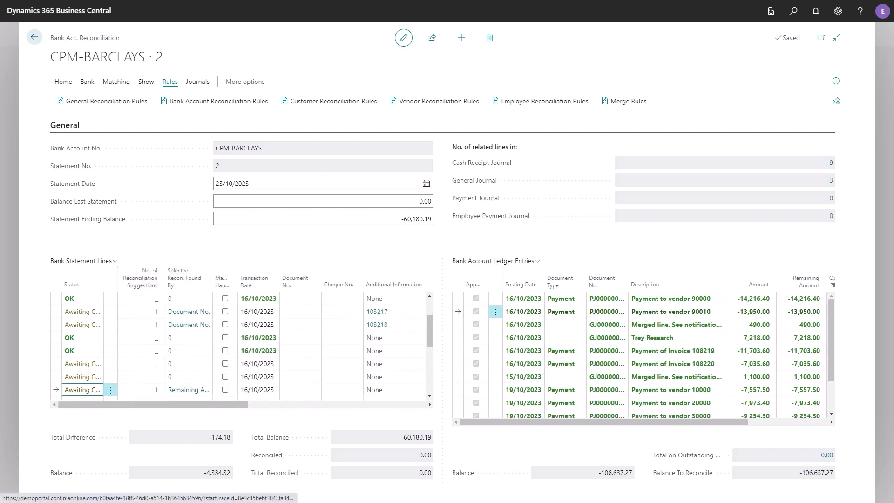
{"action": "key", "text": "ctrl+Home"}
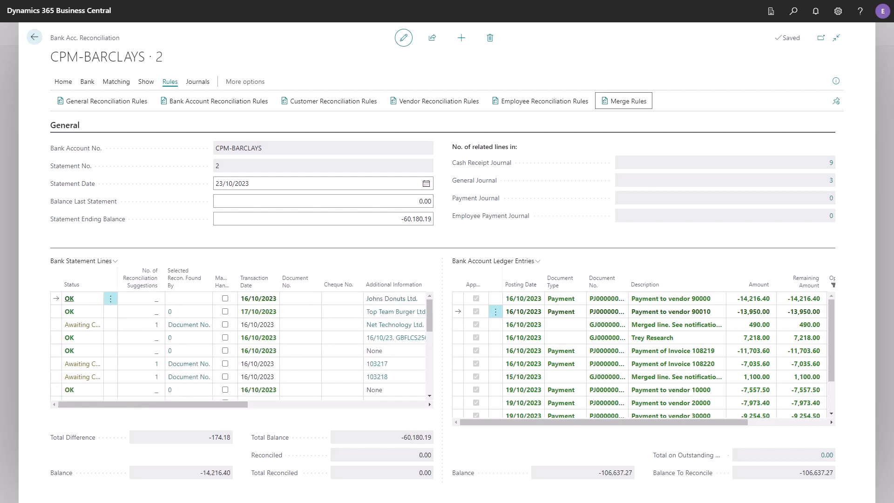
Step: Open the Merge Rules in wide layout, inspect the CPM-BARCLAYS rule's text and Merge by Positions values, and close them
{"action": "key", "text": "Return"}
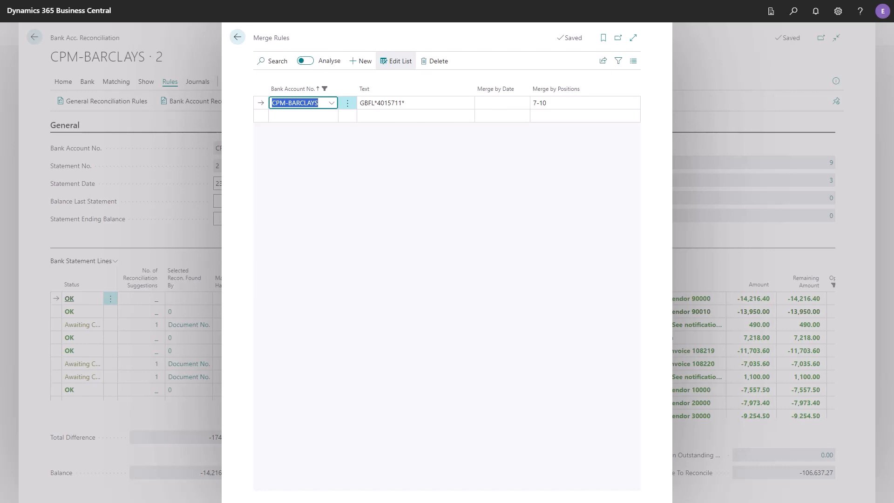
{"action": "key", "text": "ctrl+F12"}
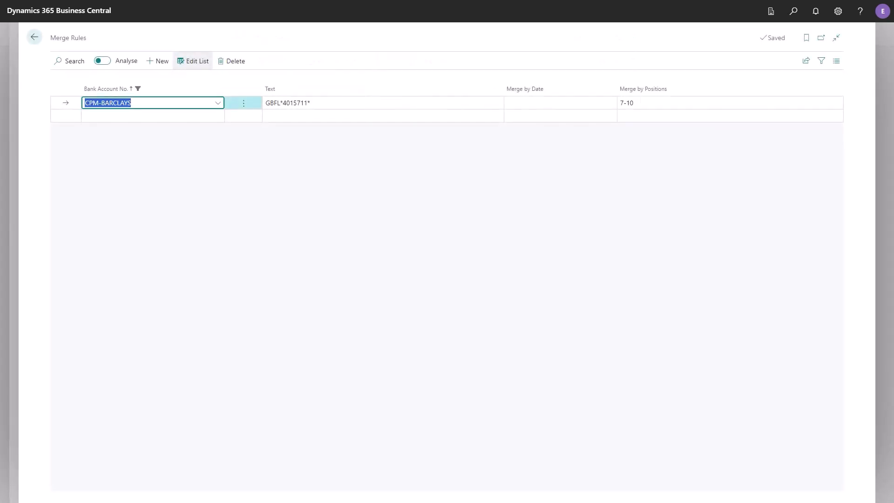
{"action": "key", "text": "Tab"}
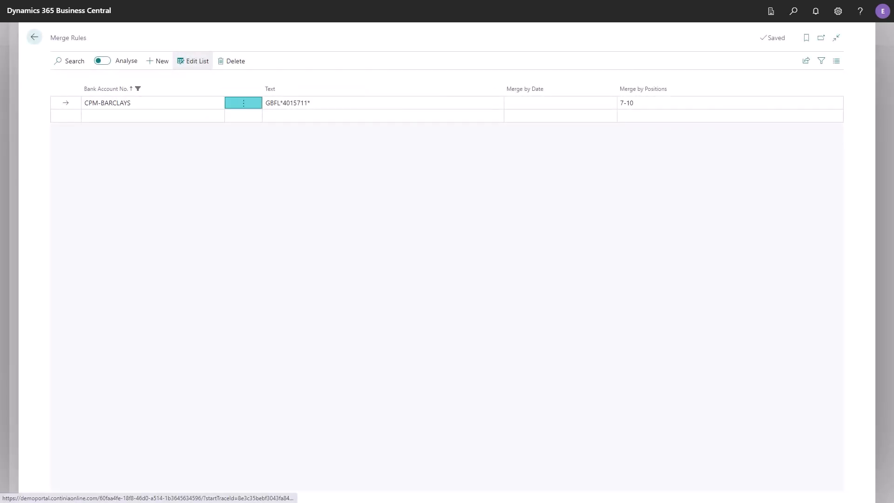
{"action": "key", "text": "Tab"}
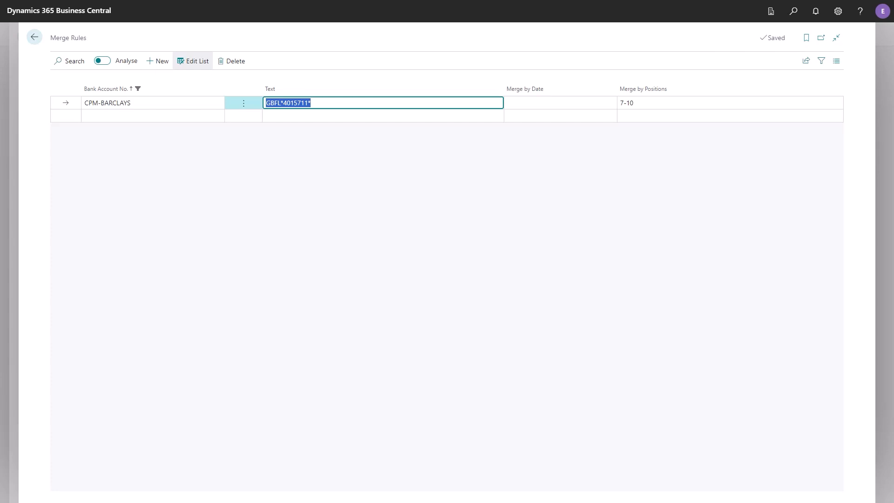
{"action": "key", "text": "Tab"}
{"action": "key", "text": "Tab"}
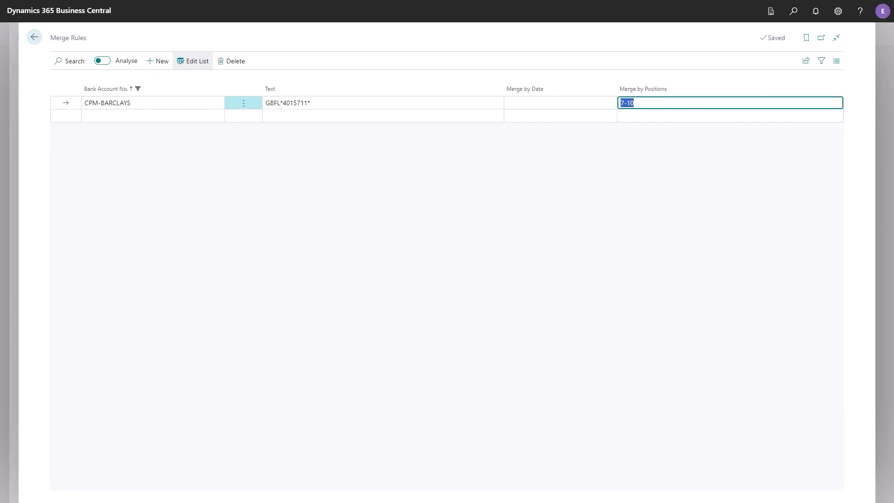
{"action": "key", "text": "Escape"}
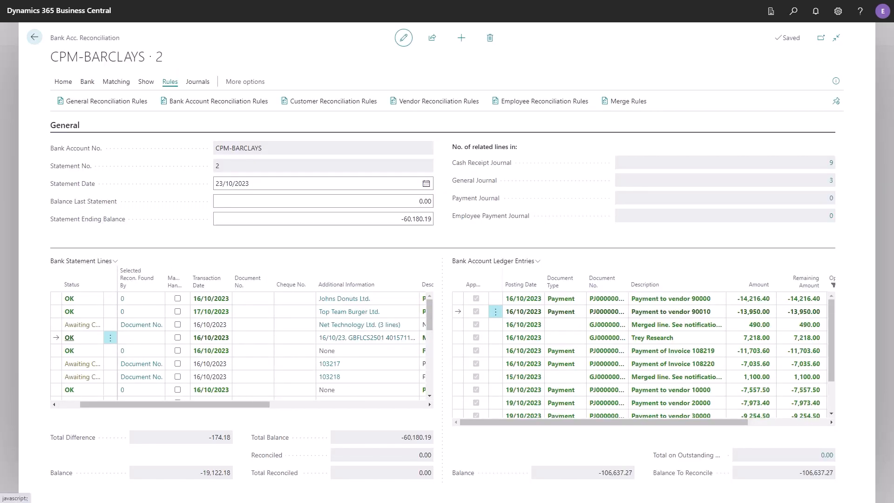
Step: View the additional information and the match details of the merged statement line dated 16/10/2023, closing each page
{"action": "left_click", "coordinate": [367, 338]}
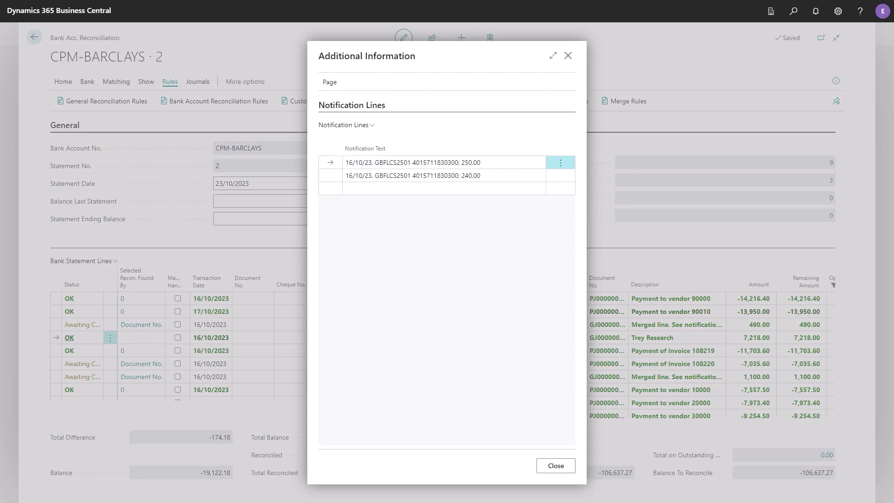
{"action": "key", "text": "Escape"}
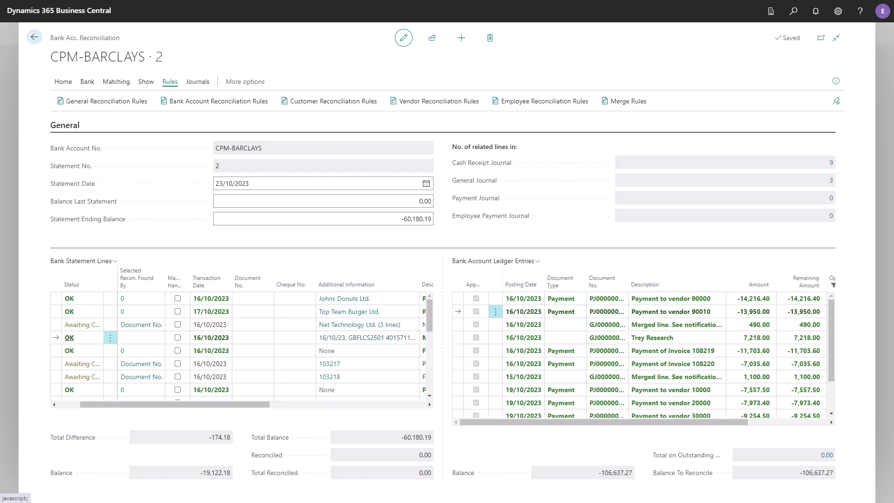
{"action": "left_click", "coordinate": [116, 82]}
{"action": "left_click", "coordinate": [496, 101]}
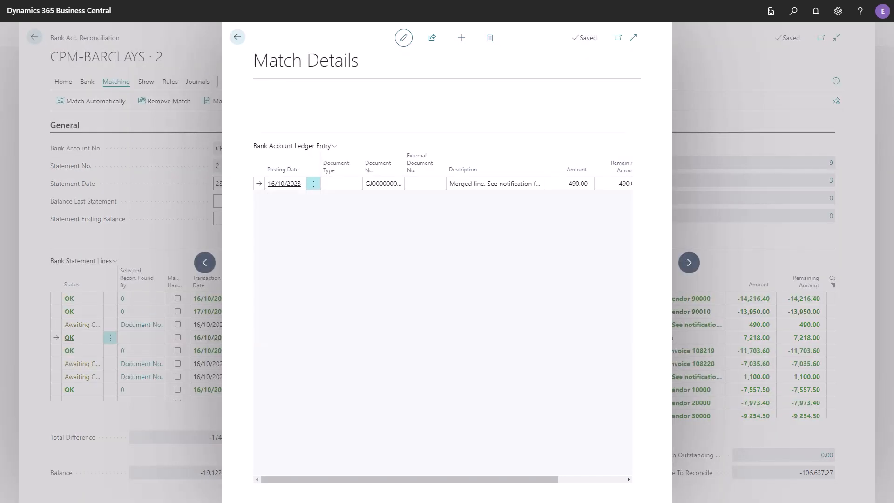
{"action": "key", "text": "Escape"}
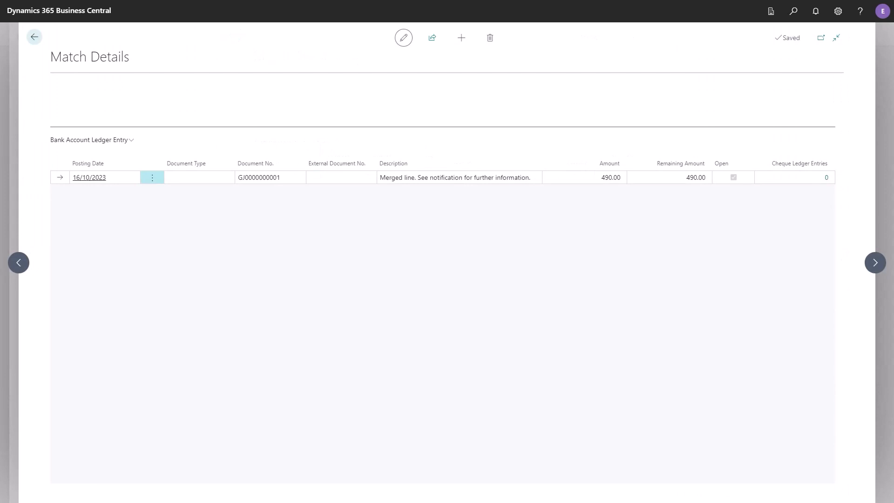
{"action": "key", "text": "Escape"}
Step: Go to the Payment from Headquarters statement line, view its additional information, and close the notification lines
{"action": "key", "text": "Down"}
{"action": "key", "text": "Down"}
{"action": "key", "text": "Down"}
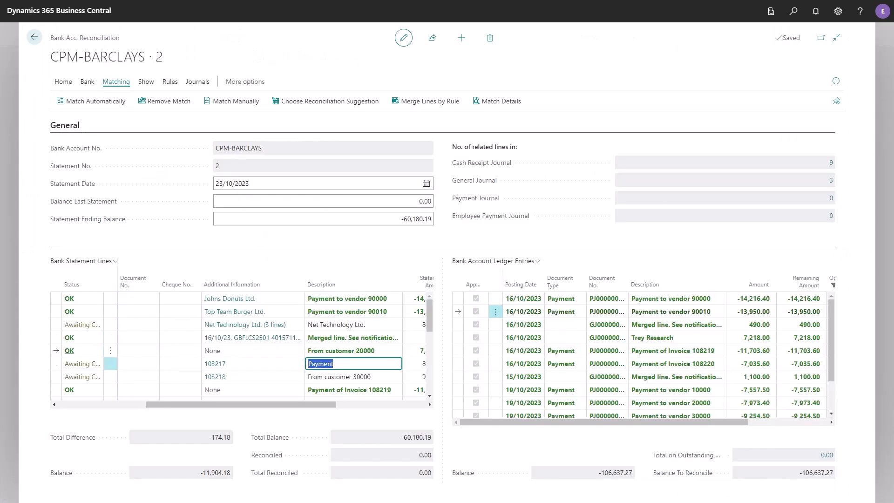
{"action": "key", "text": "Down"}
{"action": "key", "text": "Down"}
{"action": "key", "text": "Down"}
{"action": "key", "text": "Down"}
{"action": "key", "text": "Down"}
{"action": "key", "text": "Down"}
{"action": "key", "text": "Down"}
{"action": "key", "text": "Down"}
{"action": "key", "text": "Down"}
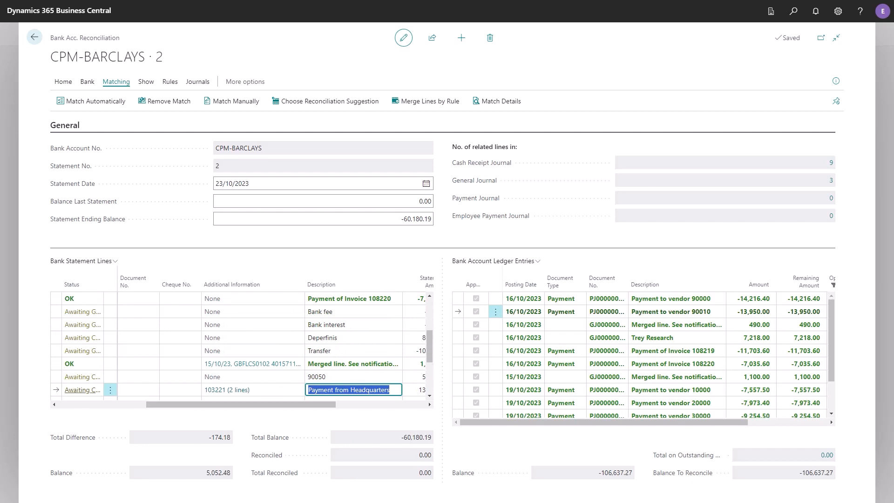
{"action": "key", "text": "shift+Tab"}
{"action": "key", "text": "Return"}
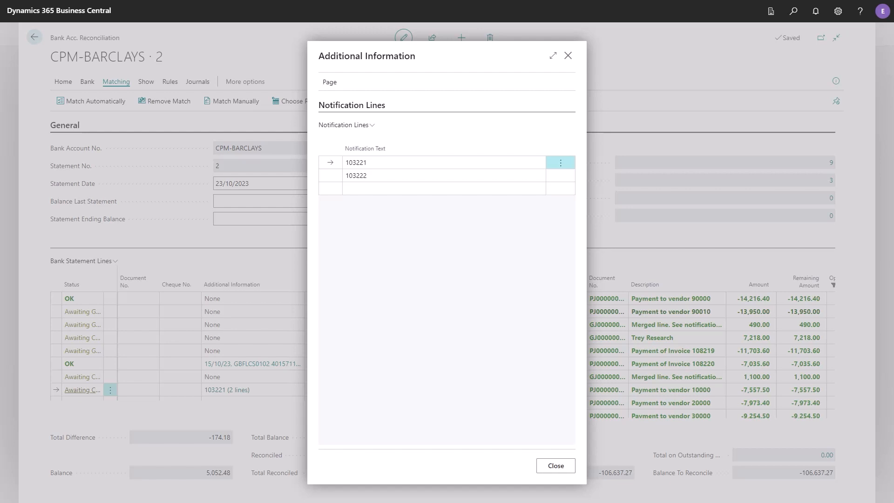
{"action": "key", "text": "Escape"}
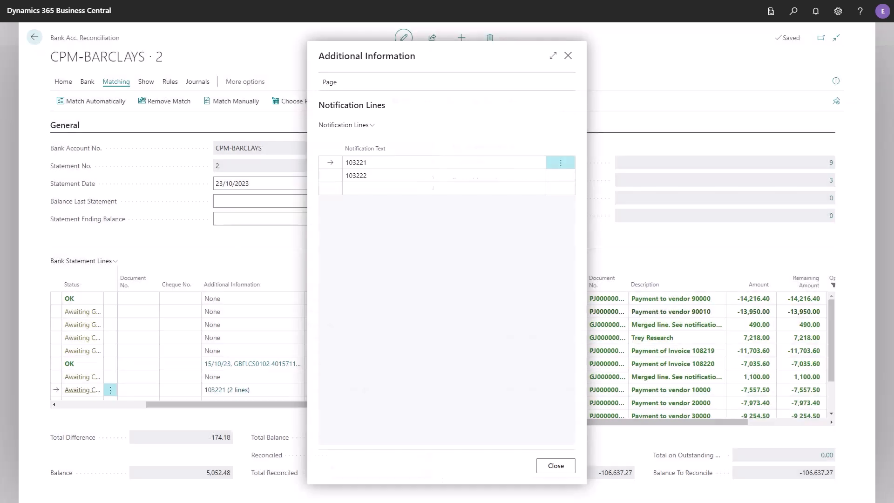
Step: Open the Cash Receipt Journal in wide layout, acknowledge the differences message, and inspect the amounts of the three Payment from Headquarters lines
{"action": "left_click", "coordinate": [198, 82]}
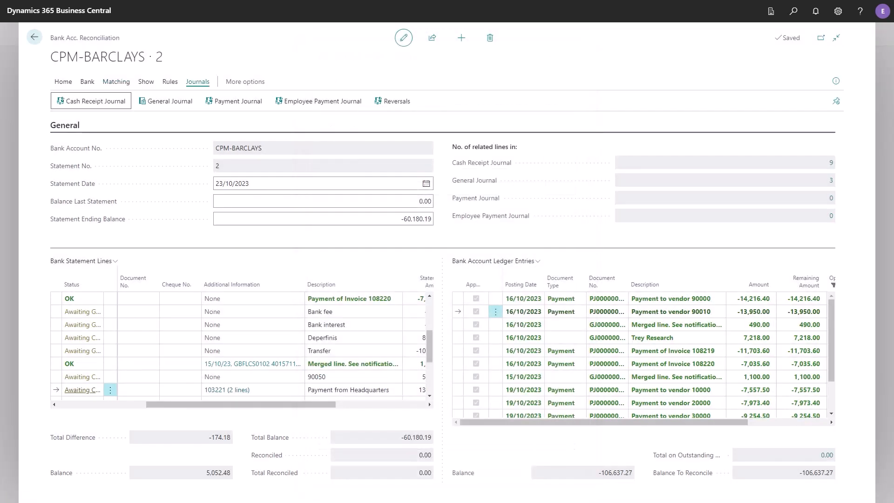
{"action": "key", "text": "Return"}
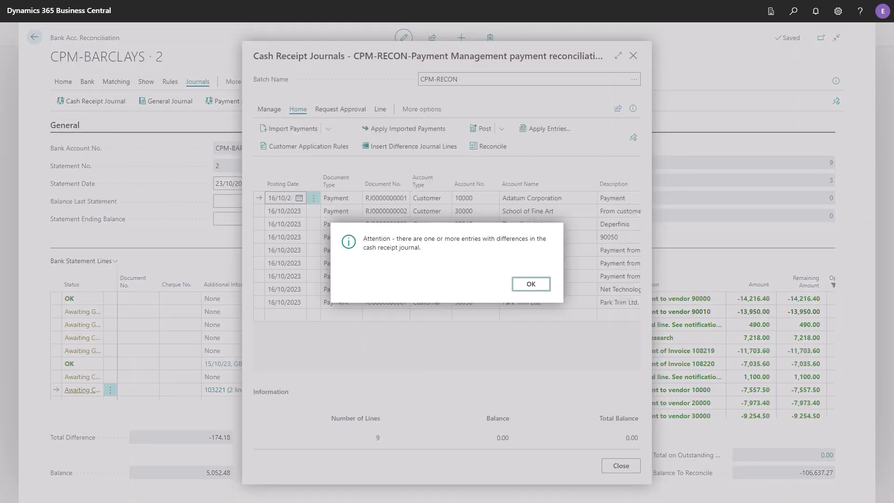
{"action": "key", "text": "Return"}
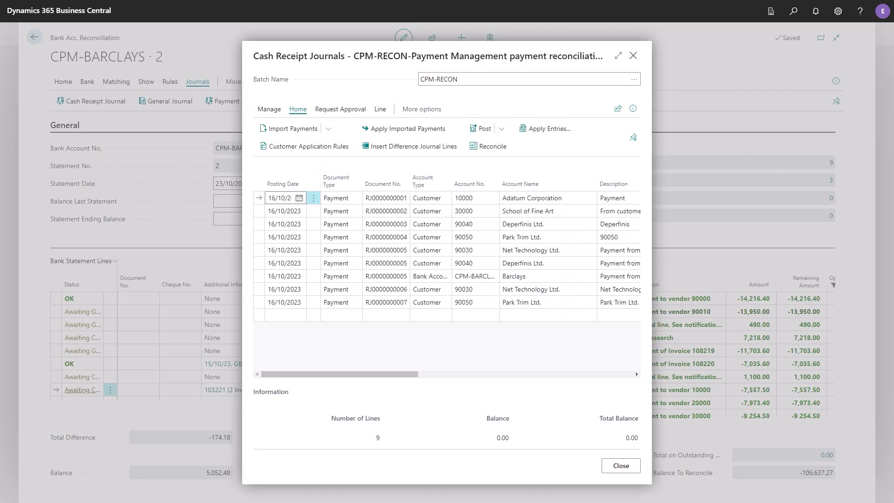
{"action": "key", "text": "ctrl+F12"}
{"action": "left_click", "coordinate": [423, 258]}
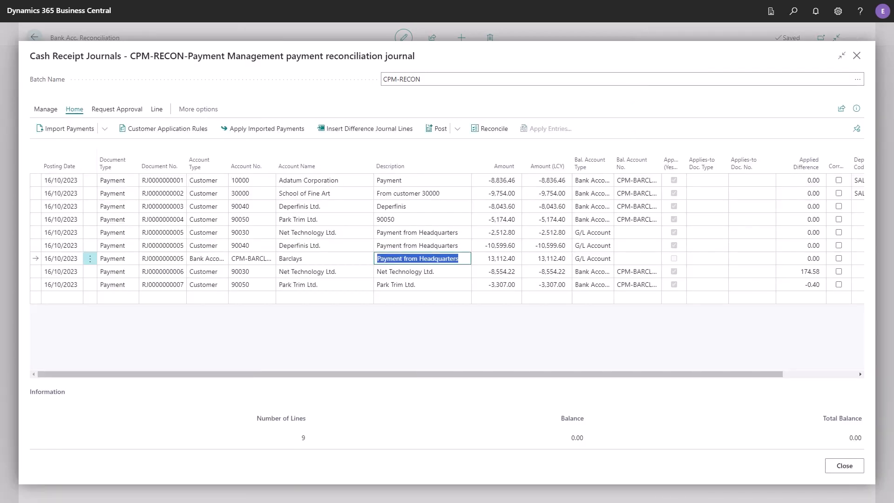
{"action": "key", "text": "Tab"}
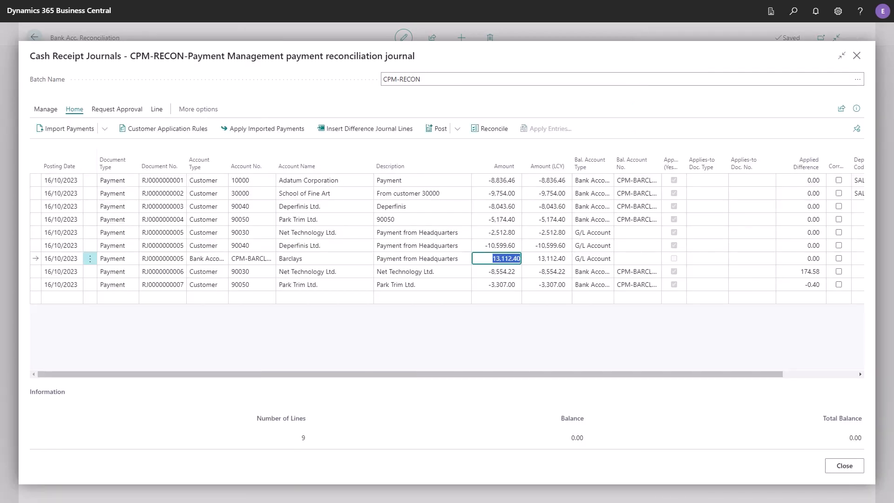
{"action": "left_click", "coordinate": [496, 245]}
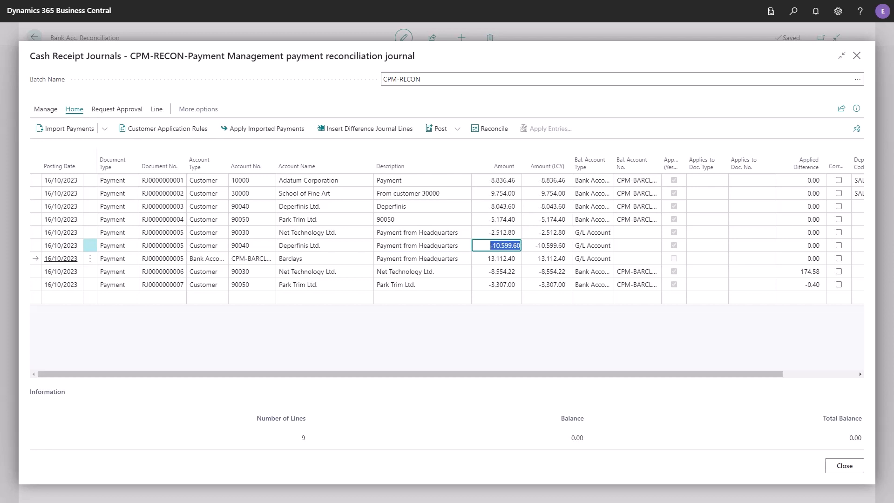
{"action": "left_click", "coordinate": [496, 232]}
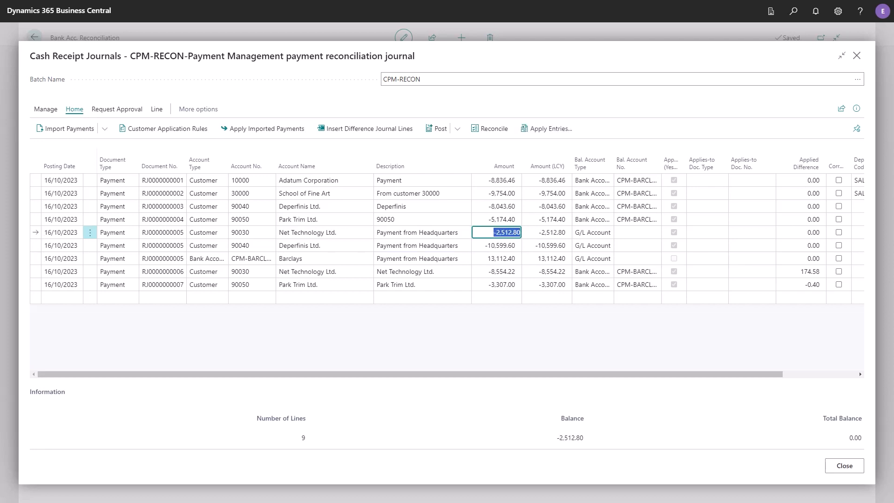
Step: Post the Cash Receipt Journal lines in batch CPM-RECON, acknowledge the confirmation, and close the journal
{"action": "key", "text": "Up"}
{"action": "key", "text": "Up"}
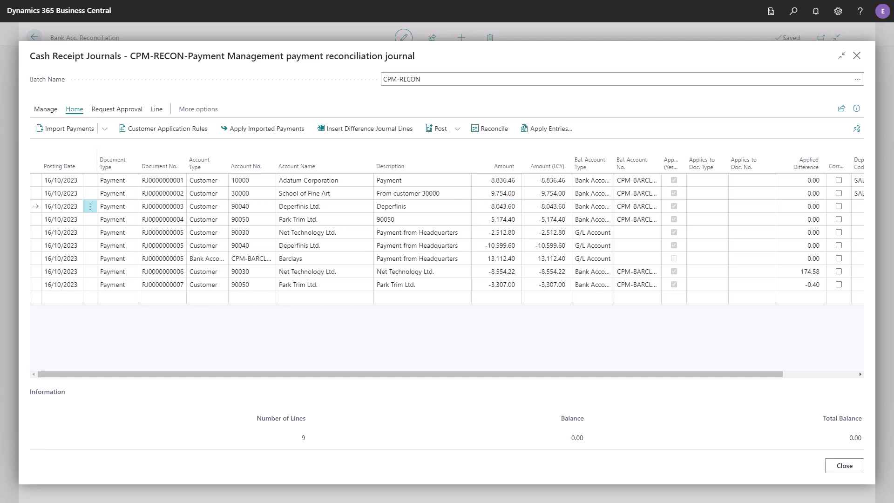
{"action": "left_click", "coordinate": [437, 129]}
{"action": "left_click", "coordinate": [490, 284]}
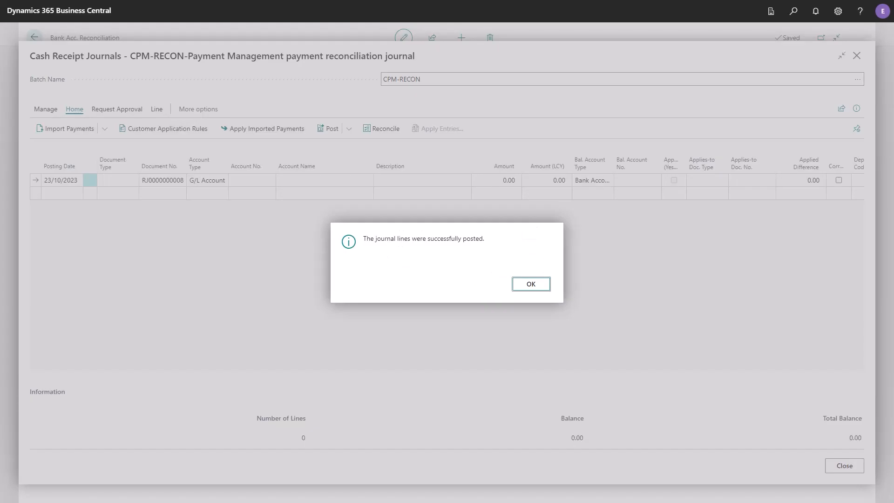
{"action": "left_click", "coordinate": [530, 284]}
{"action": "left_click", "coordinate": [844, 465]}
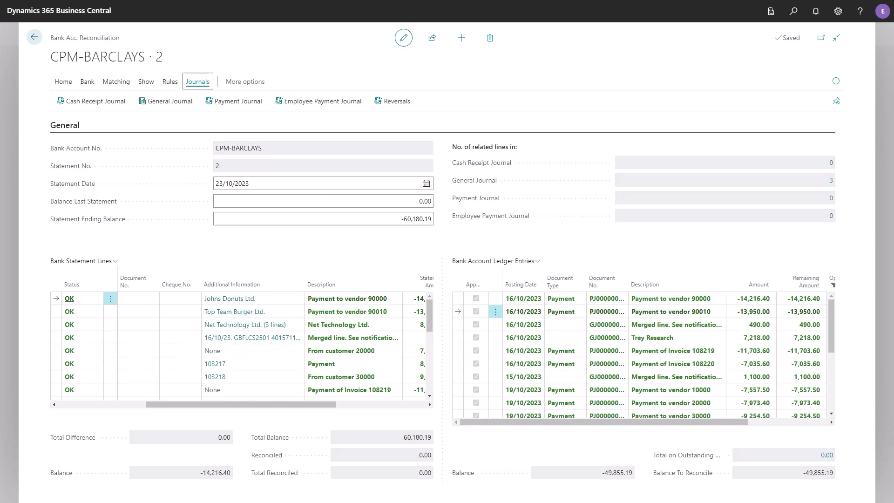
Step: Open the General Journal in wide layout and set the Transfer line's account number to 10330
{"action": "left_click", "coordinate": [166, 101]}
{"action": "left_click", "coordinate": [619, 56]}
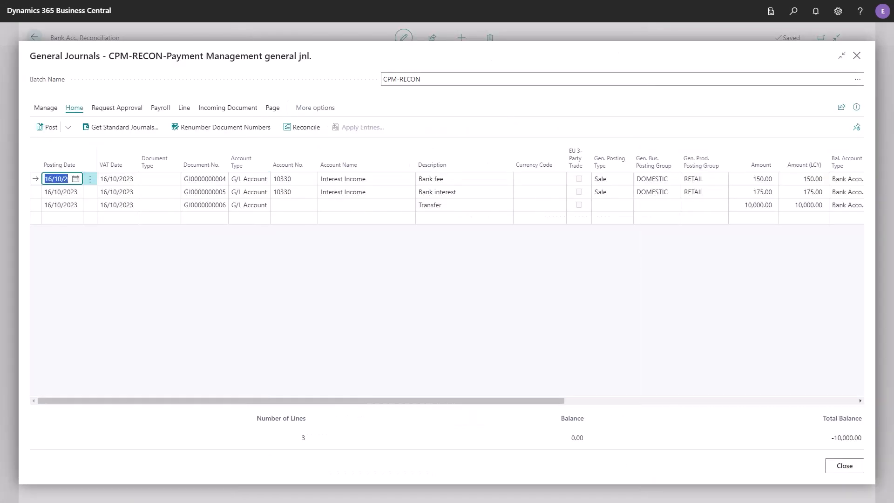
{"action": "key", "text": "Tab"}
{"action": "key", "text": "Tab"}
{"action": "key", "text": "Tab"}
{"action": "key", "text": "Tab"}
{"action": "key", "text": "Tab"}
{"action": "key", "text": "Tab"}
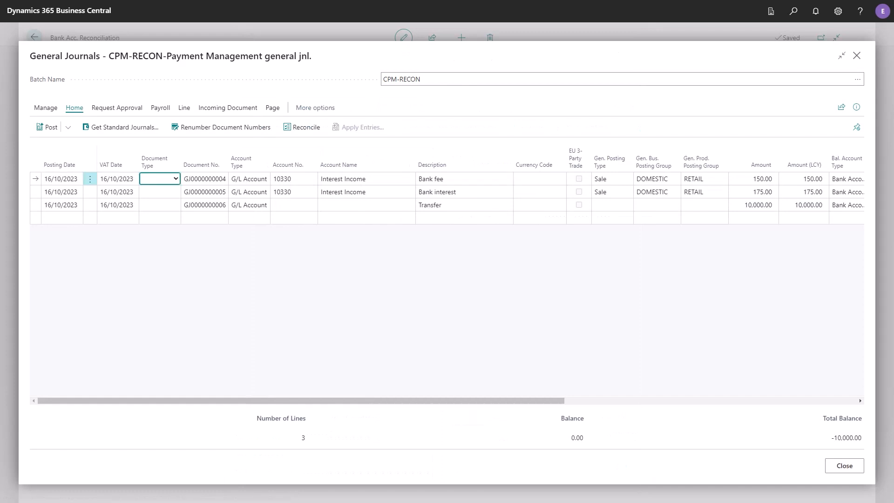
{"action": "key", "text": "Down"}
{"action": "key", "text": "Down"}
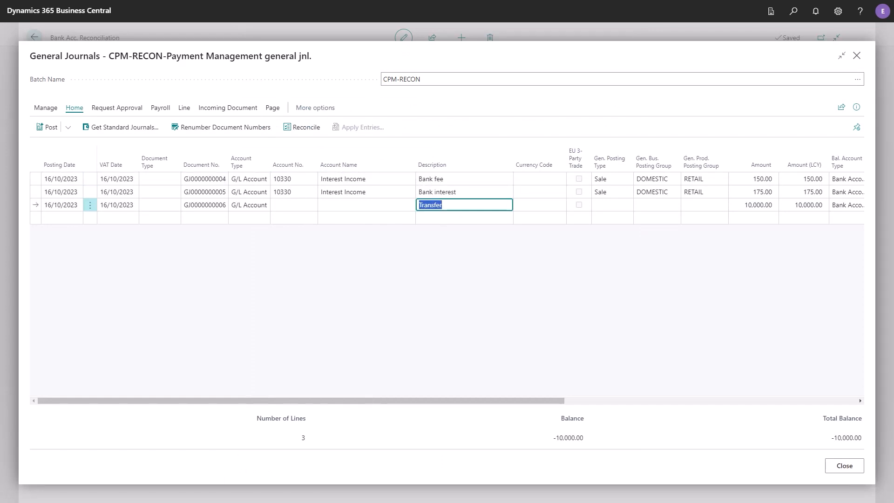
{"action": "key", "text": "shift+Tab"}
{"action": "key", "text": "shift+Tab"}
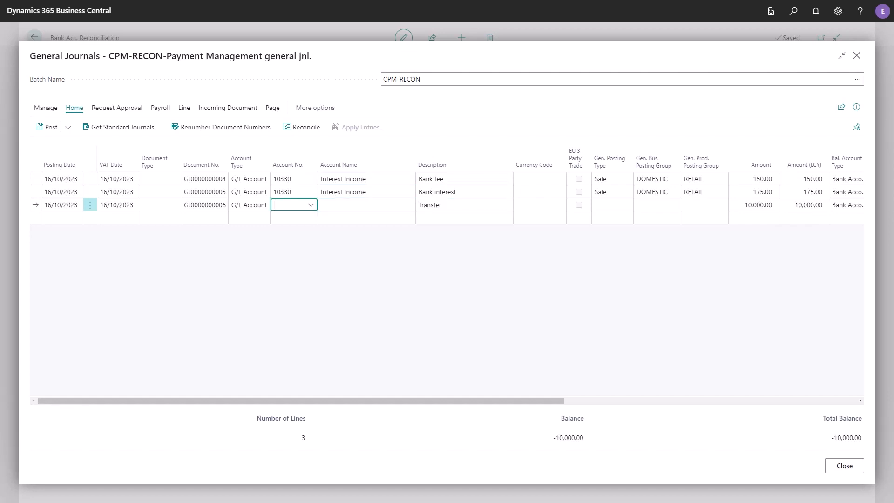
{"action": "type", "text": "10330"}
{"action": "key", "text": "Tab"}
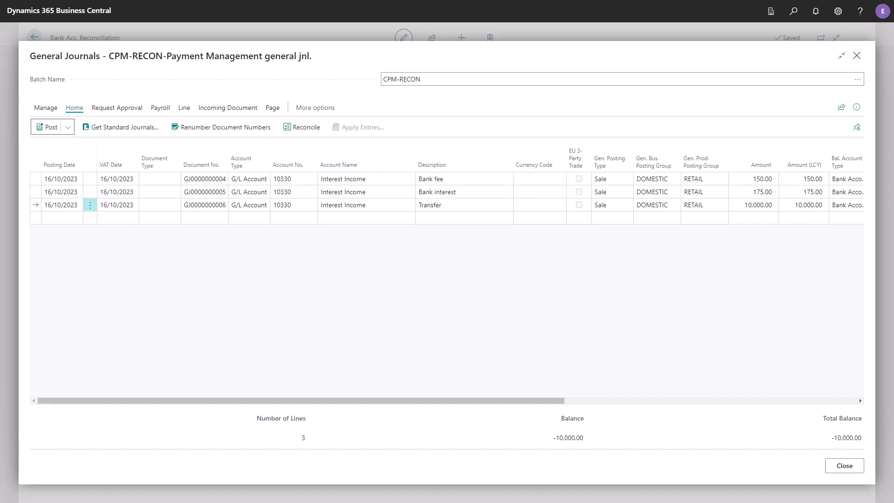
Step: Post the General Journal lines in batch CPM-RECON and return to the bank account reconciliation
{"action": "key", "text": "Return"}
{"action": "key", "text": "Return"}
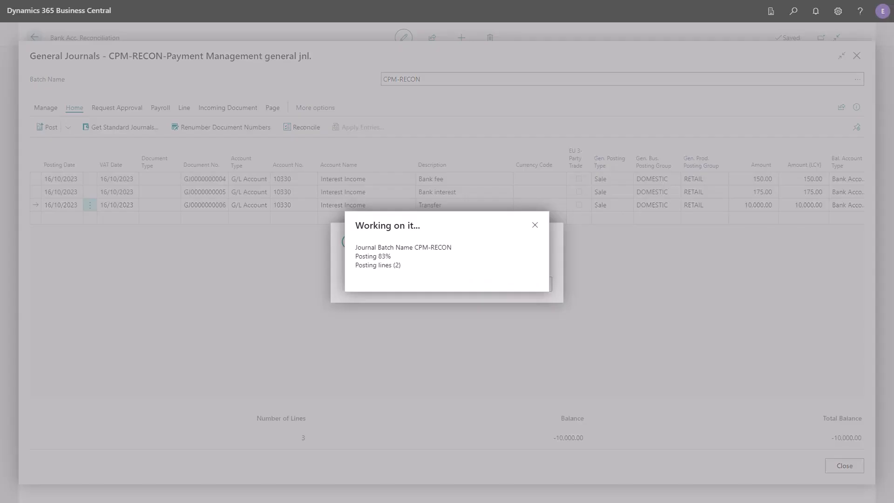
{"action": "key", "text": "Return"}
{"action": "key", "text": "Escape"}
Step: Review the status of all bank statement lines and the applied bank account ledger entries through to the end of both lists
{"action": "key", "text": "Down"}
{"action": "key", "text": "Down"}
{"action": "key", "text": "Down"}
{"action": "key", "text": "Down"}
{"action": "key", "text": "Down"}
{"action": "key", "text": "Down"}
{"action": "key", "text": "Down"}
{"action": "key", "text": "Down"}
{"action": "key", "text": "Down"}
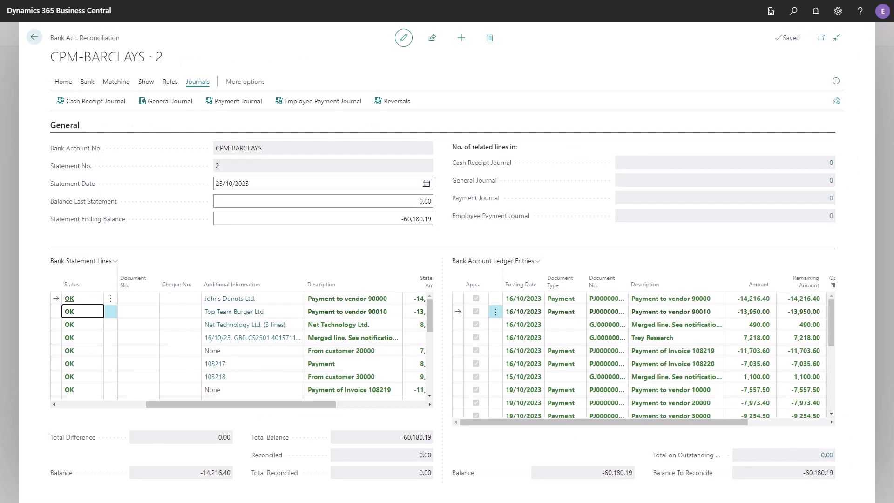
{"action": "key", "text": "Down"}
{"action": "key", "text": "Down"}
{"action": "key", "text": "Down"}
{"action": "key", "text": "Down"}
{"action": "key", "text": "Down"}
{"action": "key", "text": "Down"}
{"action": "key", "text": "Down"}
{"action": "key", "text": "Down"}
{"action": "key", "text": "Down"}
{"action": "key", "text": "Down"}
{"action": "key", "text": "Down"}
{"action": "key", "text": "Down"}
{"action": "key", "text": "Down"}
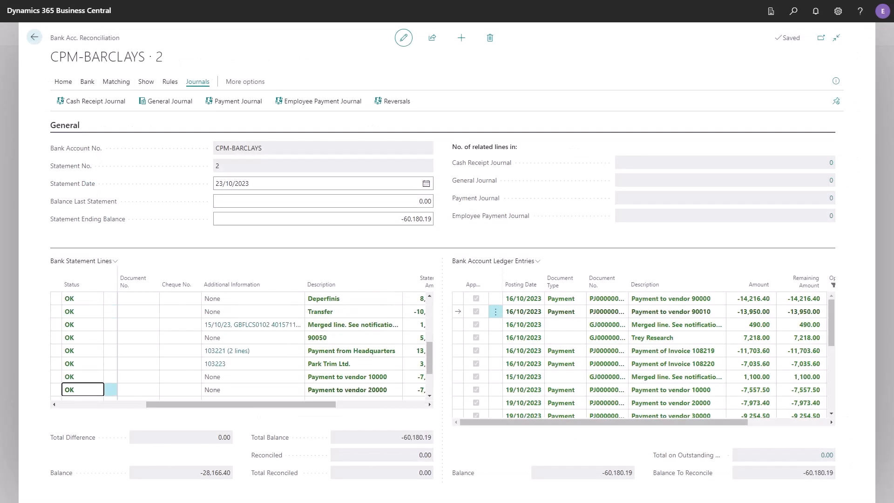
{"action": "key", "text": "Down"}
{"action": "key", "text": "Down"}
{"action": "key", "text": "Down"}
{"action": "key", "text": "Down"}
{"action": "key", "text": "Down"}
{"action": "key", "text": "Down"}
{"action": "key", "text": "Down"}
{"action": "key", "text": "Down"}
{"action": "key", "text": "Down"}
{"action": "key", "text": "Down"}
{"action": "key", "text": "Down"}
{"action": "key", "text": "Down"}
{"action": "key", "text": "Down"}
{"action": "key", "text": "Down"}
{"action": "key", "text": "Down"}
{"action": "key", "text": "Down"}
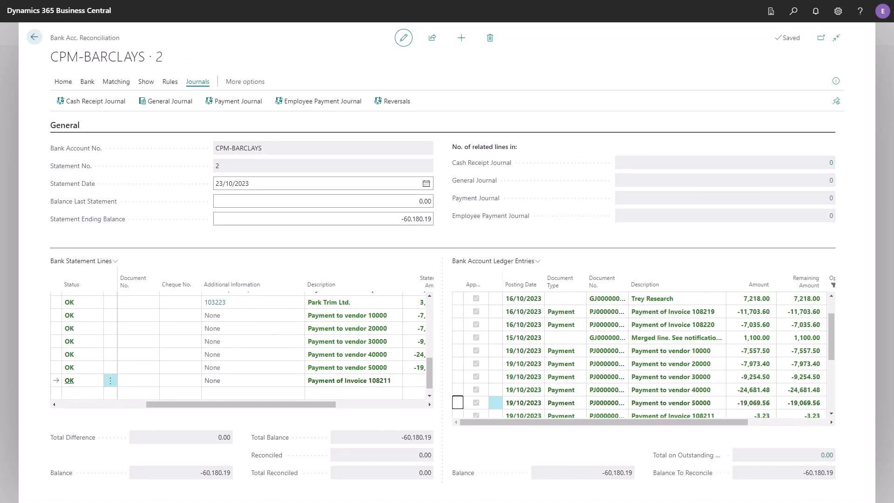
Step: Post the CPM-BARCLAYS bank reconciliation for statement number 2 and confirm the posting
{"action": "left_click", "coordinate": [64, 81]}
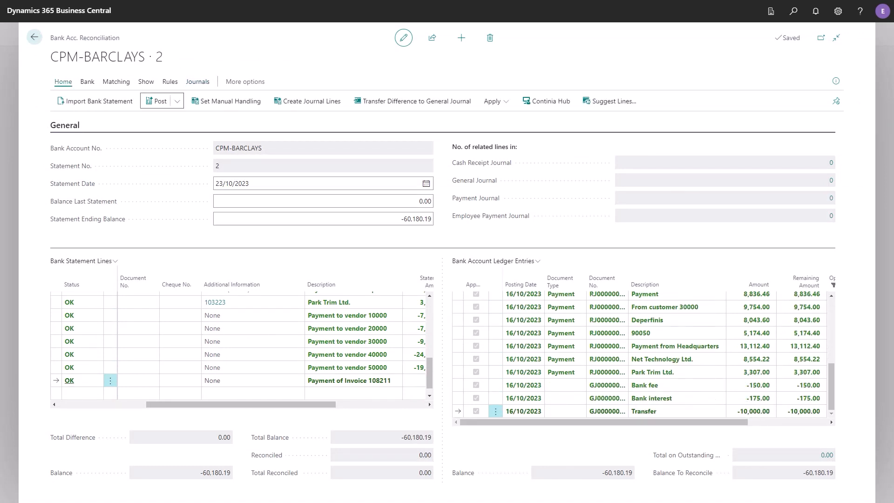
{"action": "left_click", "coordinate": [157, 101]}
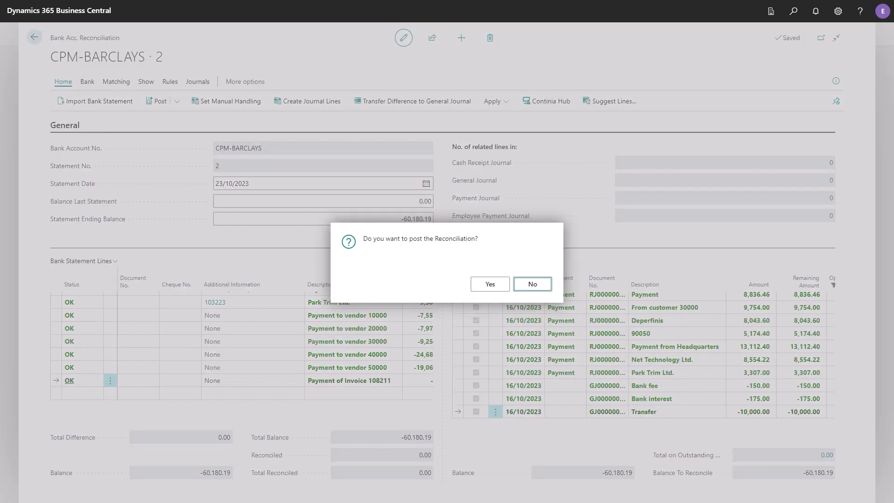
{"action": "left_click", "coordinate": [489, 283]}
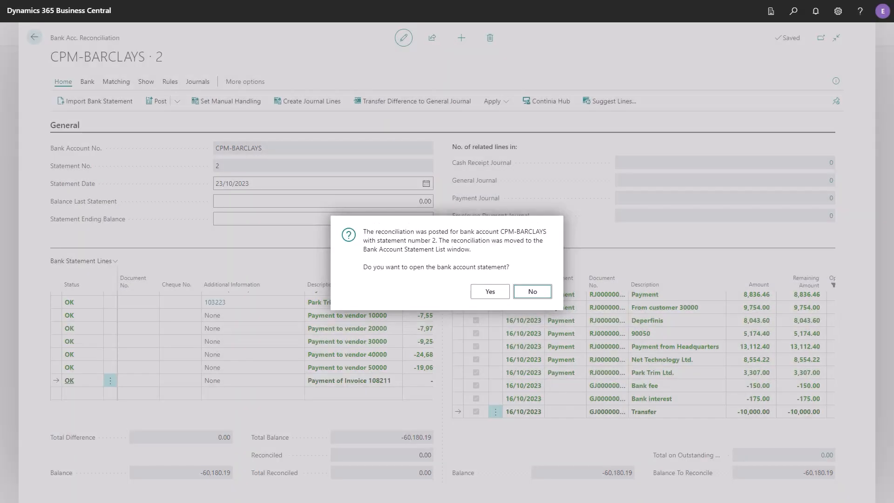